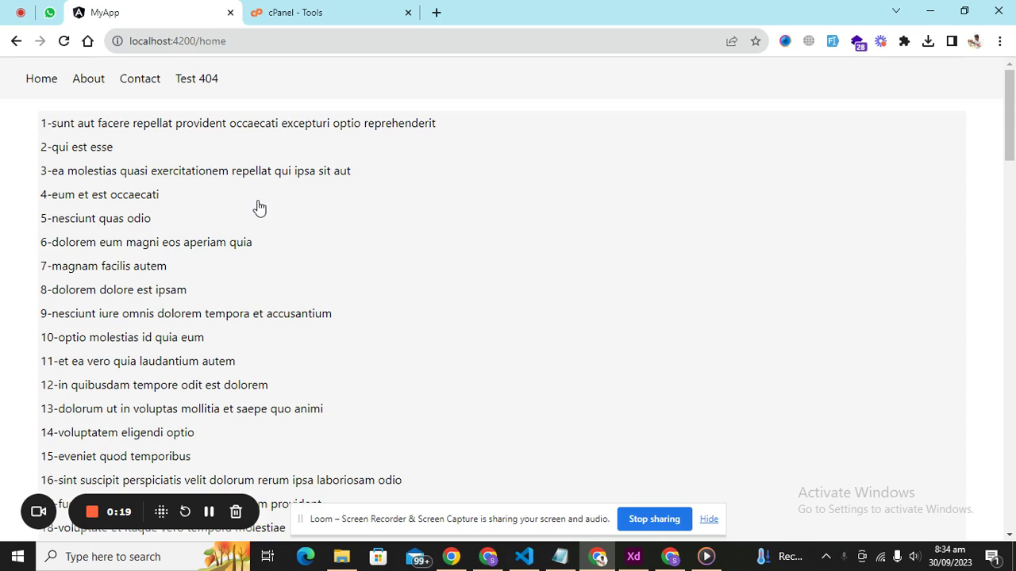
Open cPanel's File Manager and list the contents of public_html.
drag(1010, 151, 1012, 87)
mouse_move(534, 559)
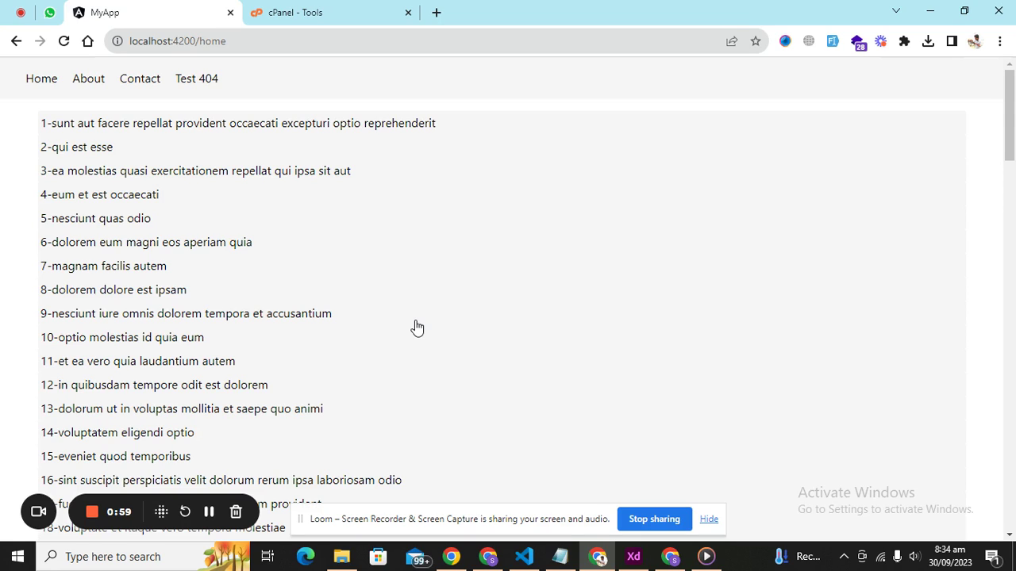
click(319, 9)
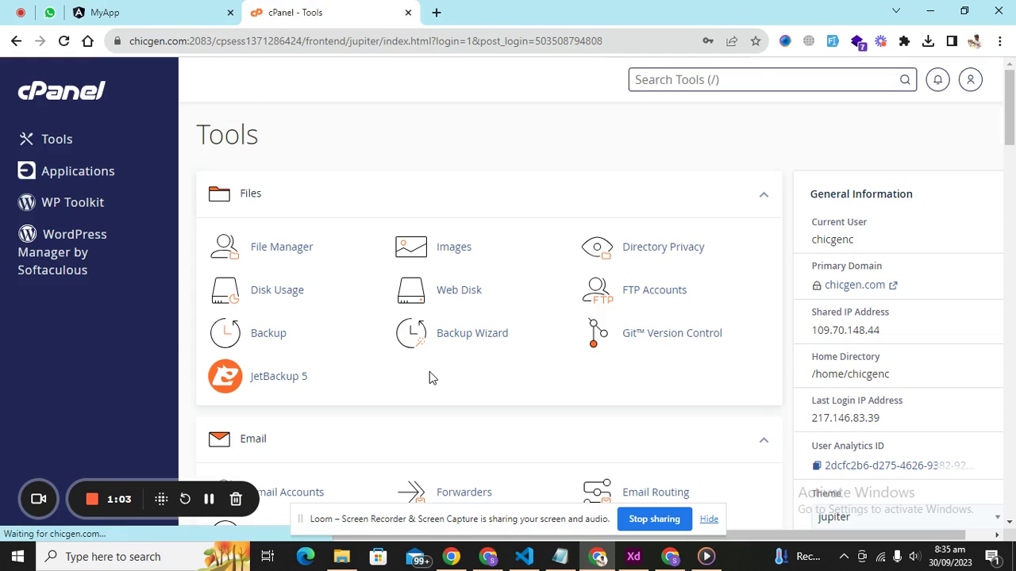
mouse_move(1011, 111)
mouse_down()
mouse_move(1012, 235)
mouse_move(1012, 103)
mouse_up()
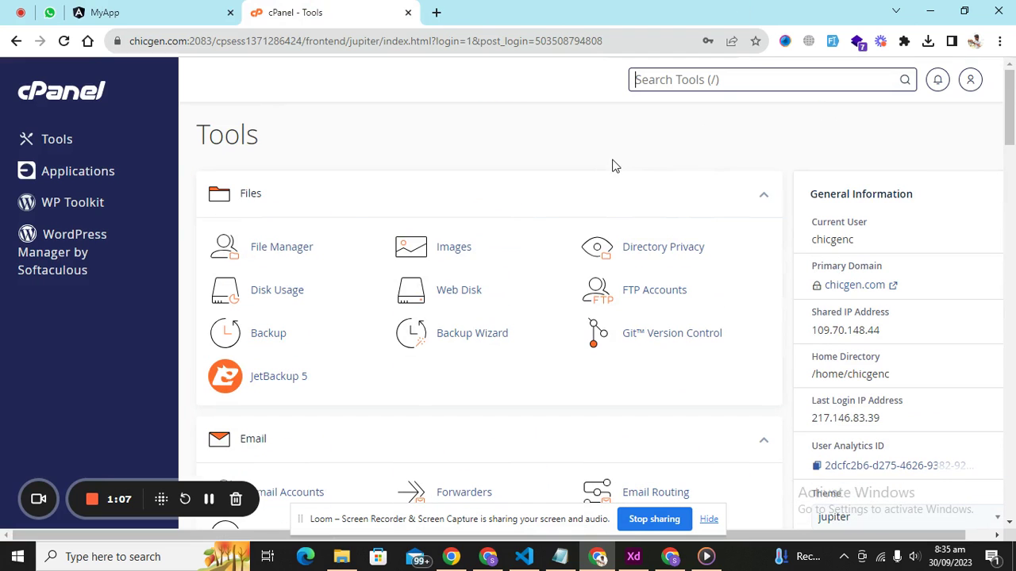
click(294, 252)
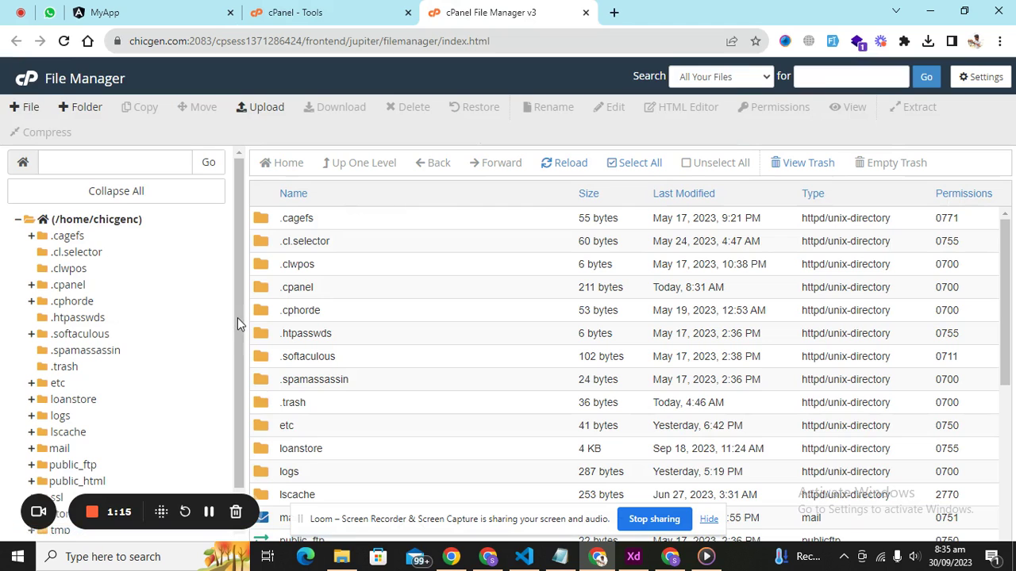
scroll(237, 320, down, 1)
click(108, 441)
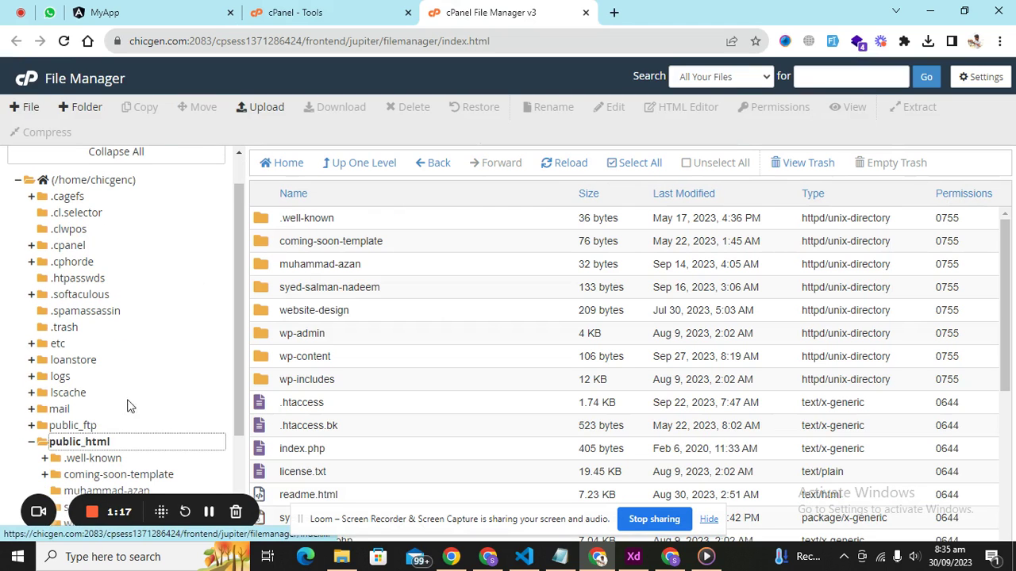
Create a new folder named angular-app-live in public_html.
click(83, 107)
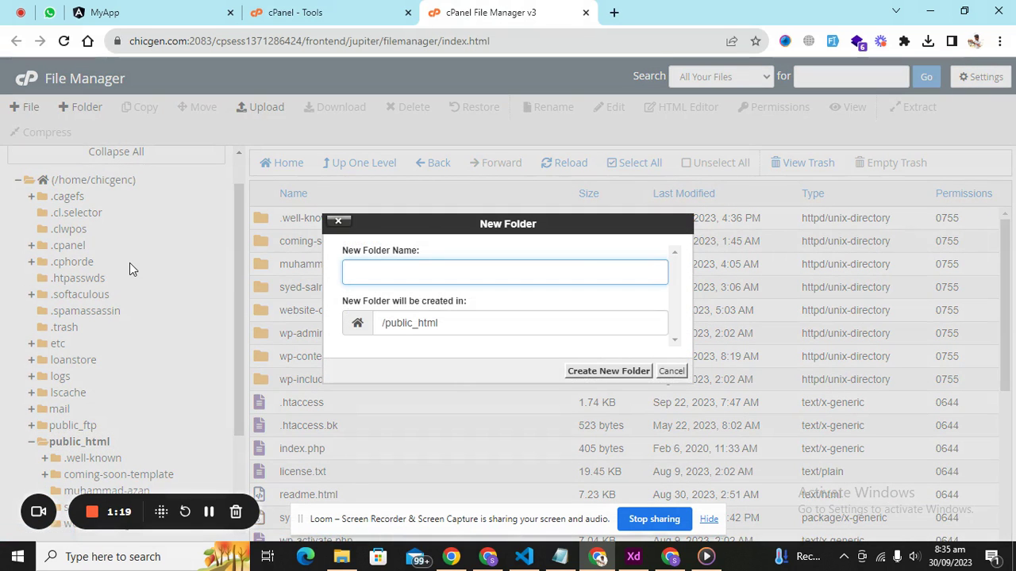
text(angular-app)
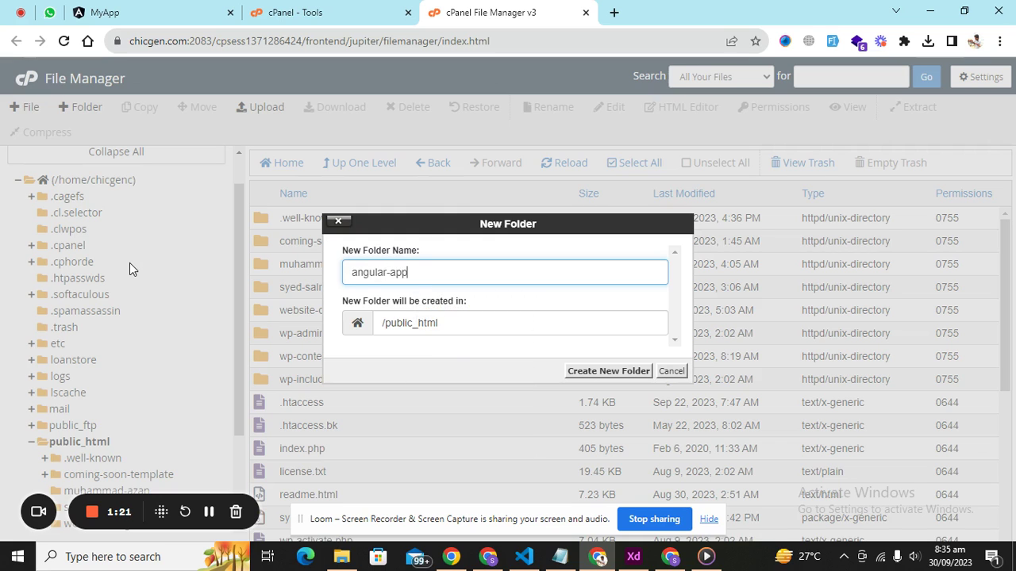
text(-liv)
key(BackSpace)
key(BackSpace)
key(BackSpace)
text(ive)
key(Return)
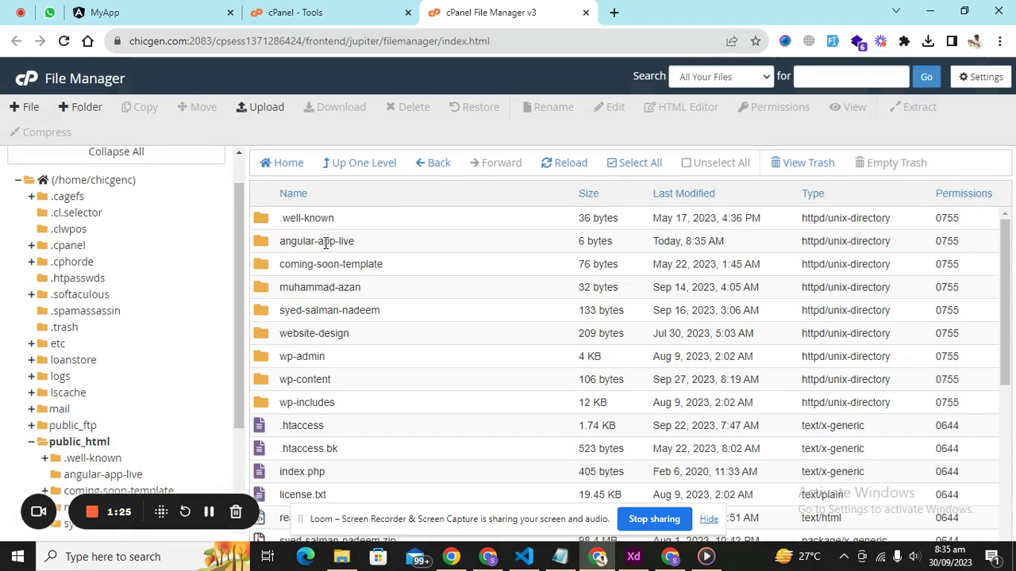
Inside angular-app-live, create an empty file named index.html.
double_click(361, 248)
click(24, 108)
text(index.html)
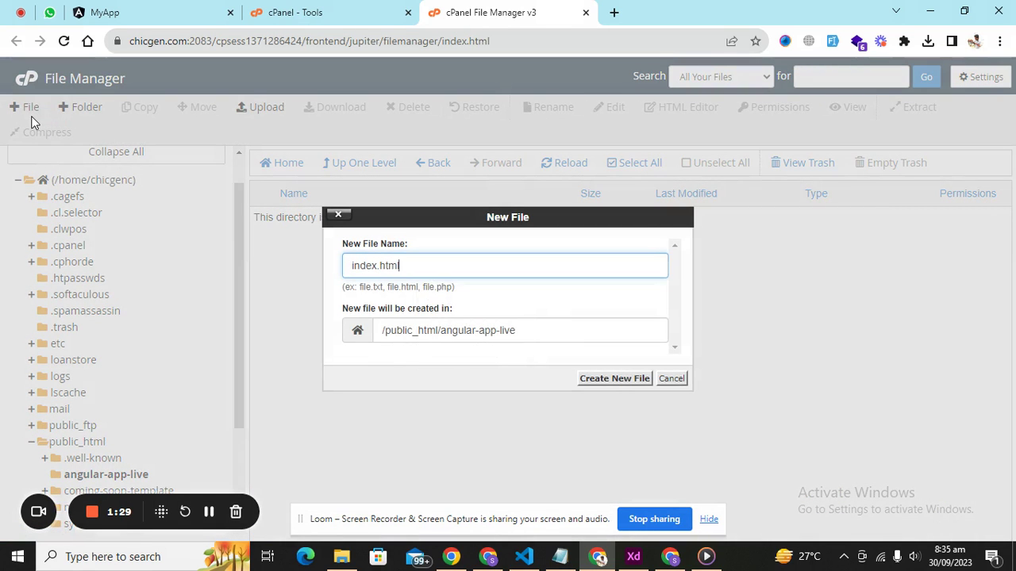
key(Return)
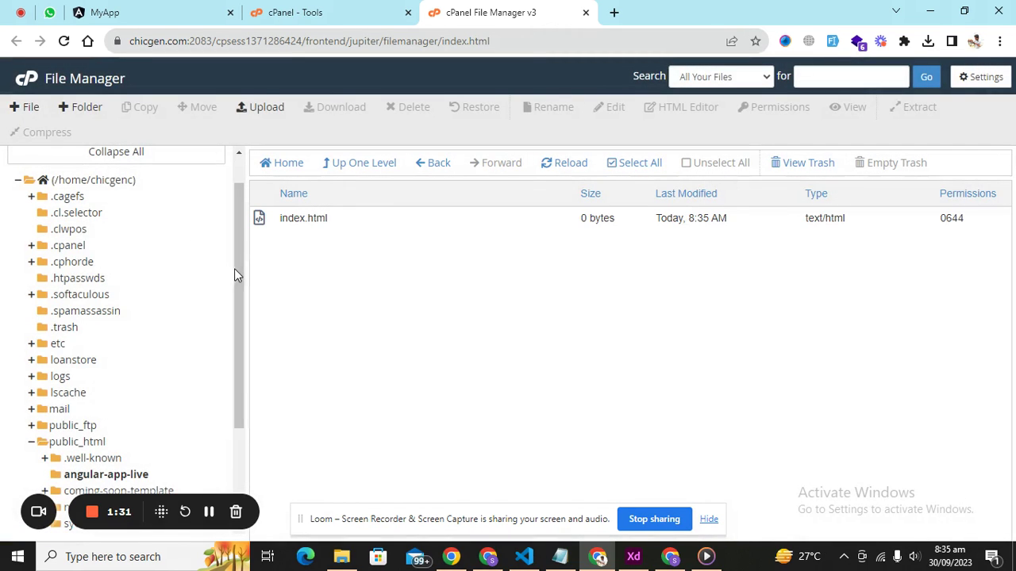
scroll(235, 269, up, 1)
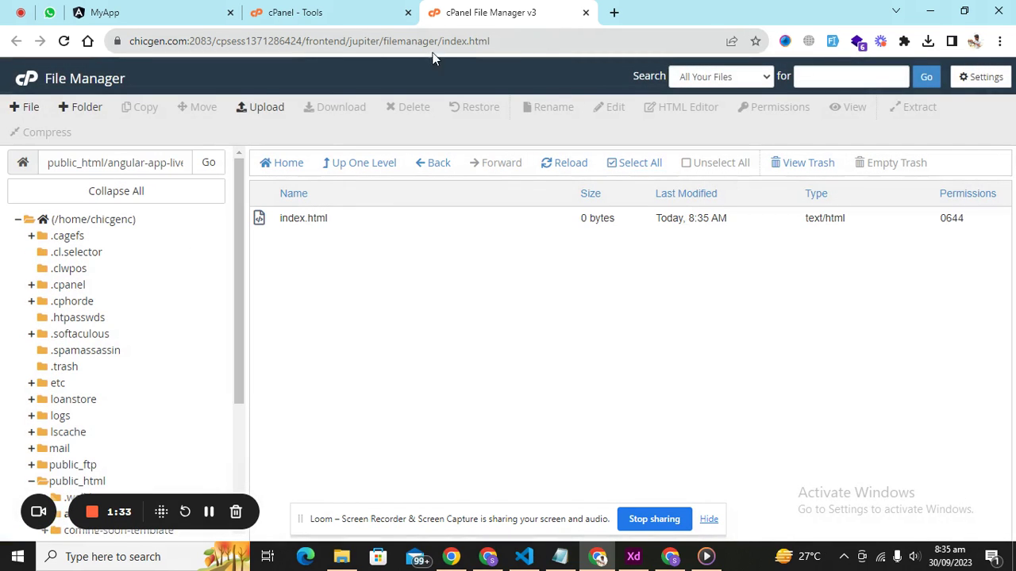
click(615, 12)
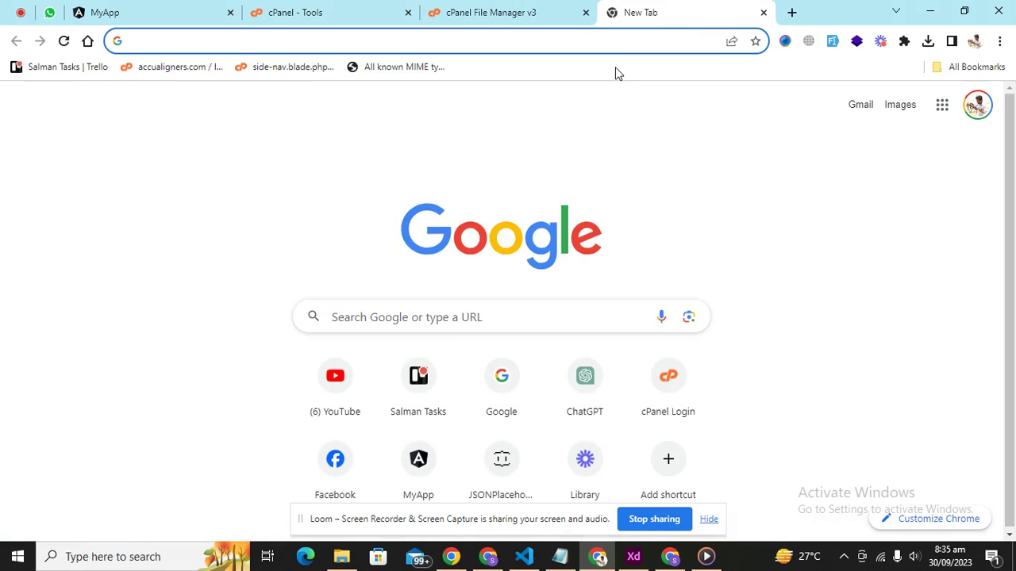
text(https://c)
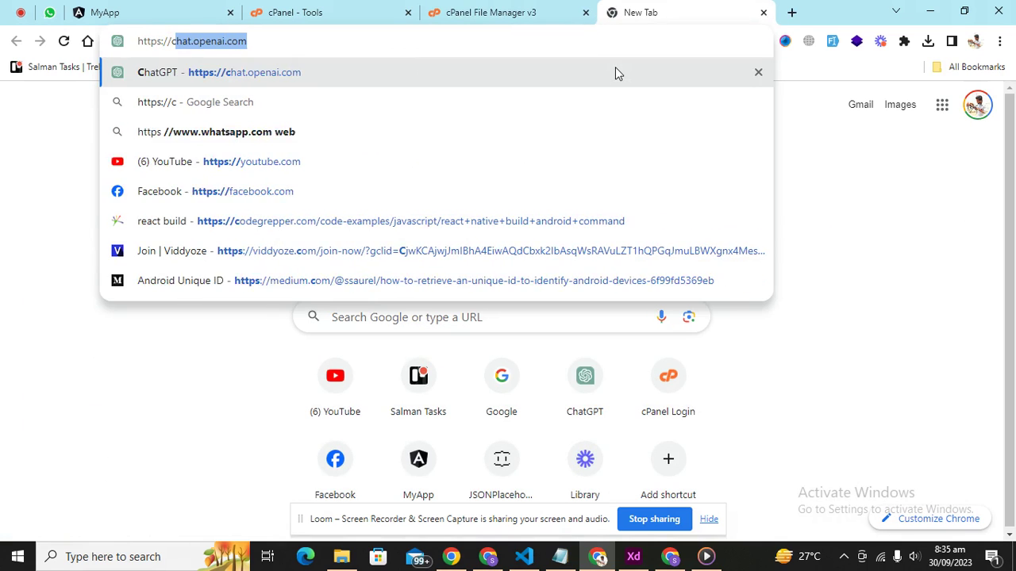
text(hicgen.com/)
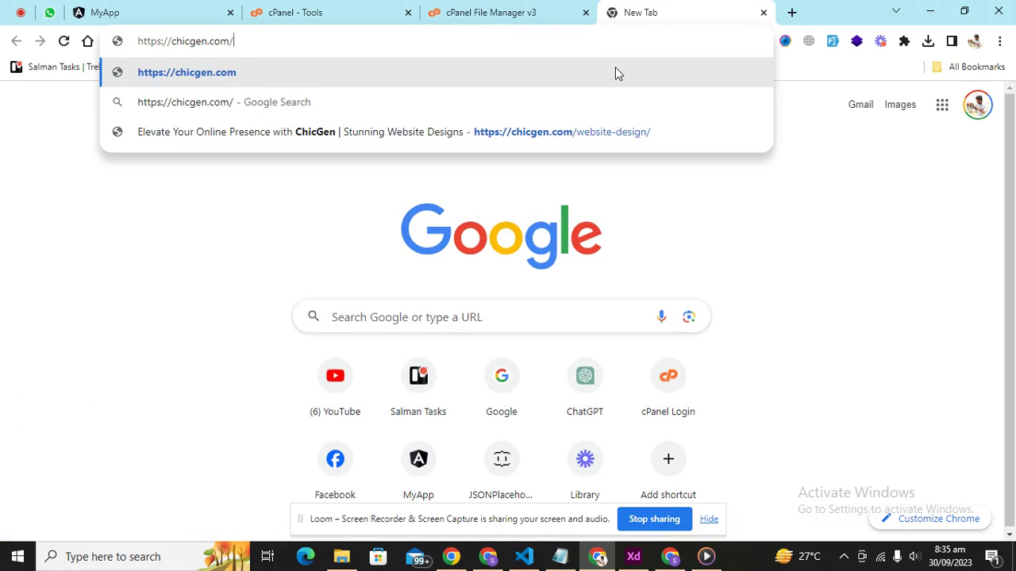
text(angular-)
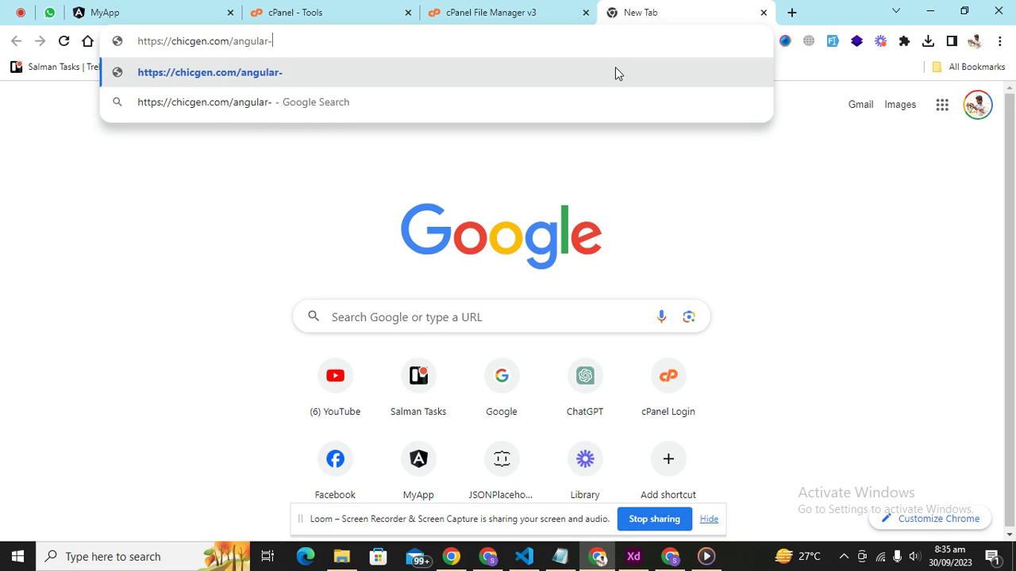
text(app-live)
key(Return)
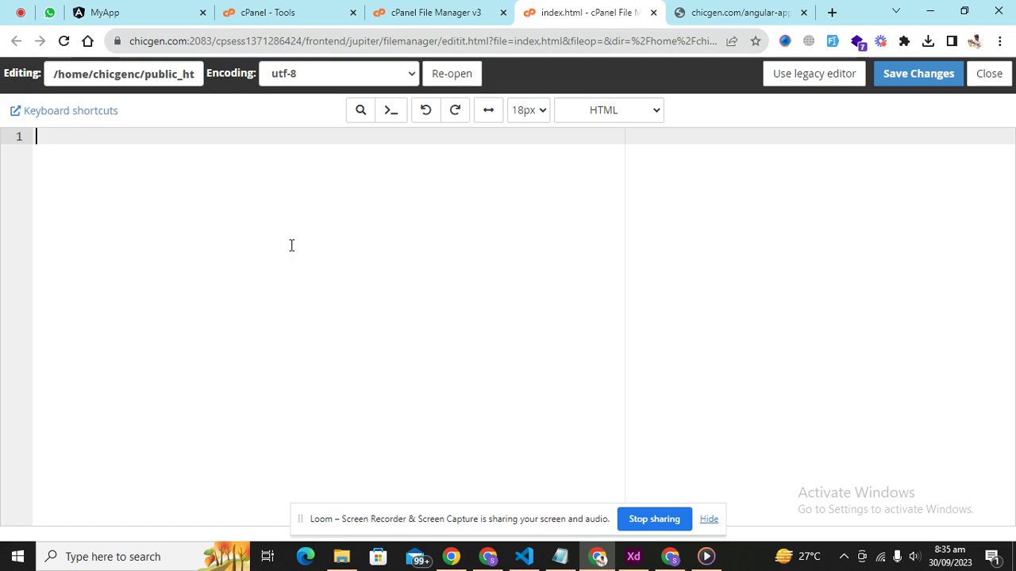
Save the author's name as a test line in index.html and confirm it on the live page.
text(Syed Salman Nadeem)
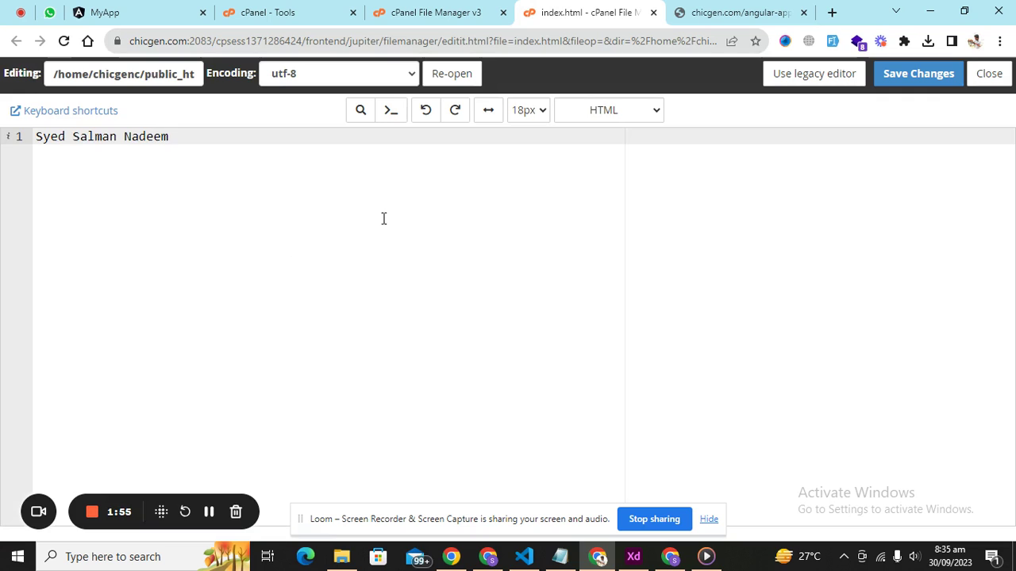
click(877, 70)
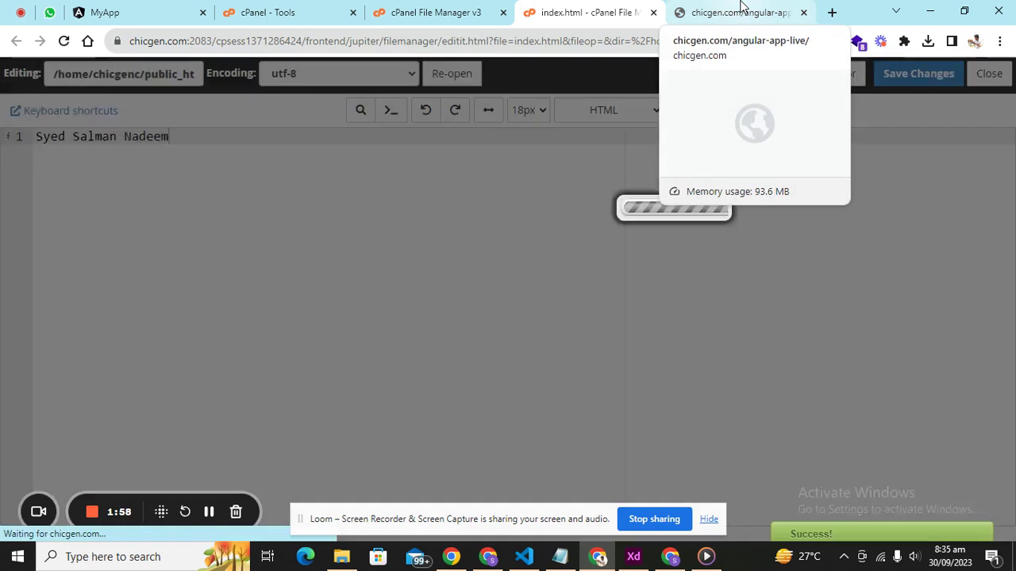
click(741, 12)
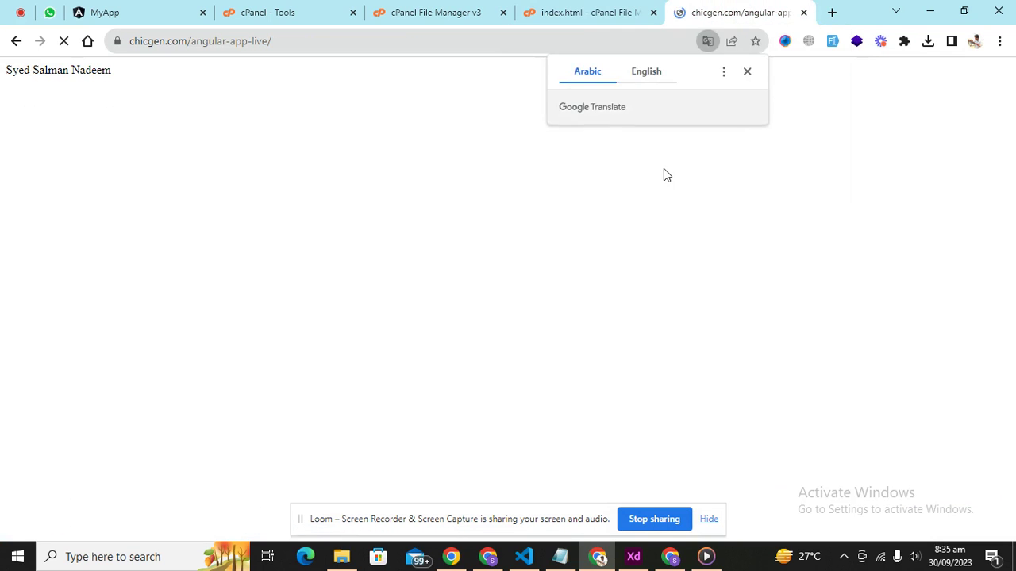
drag(113, 71, 4, 79)
click(176, 76)
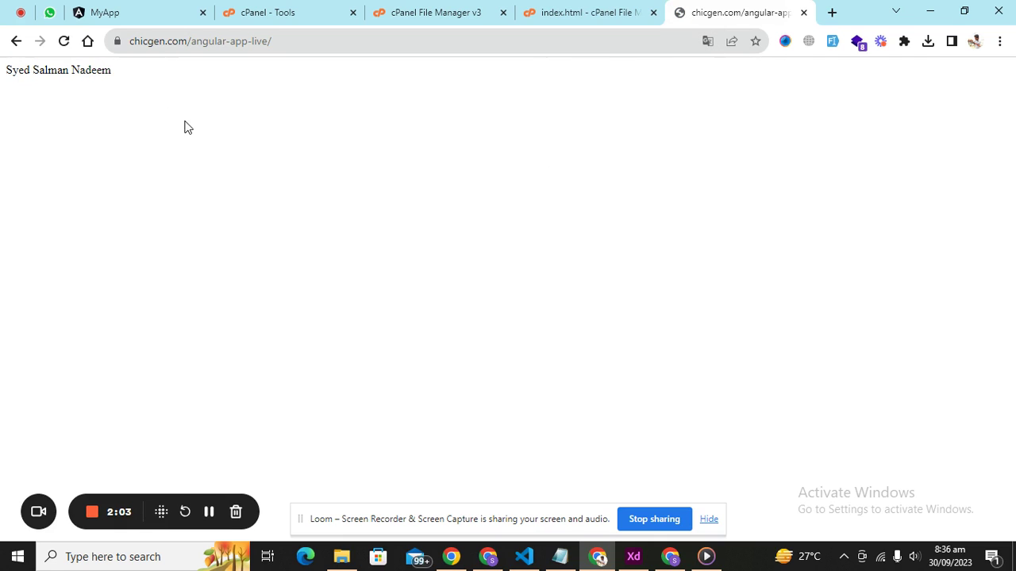
click(605, 9)
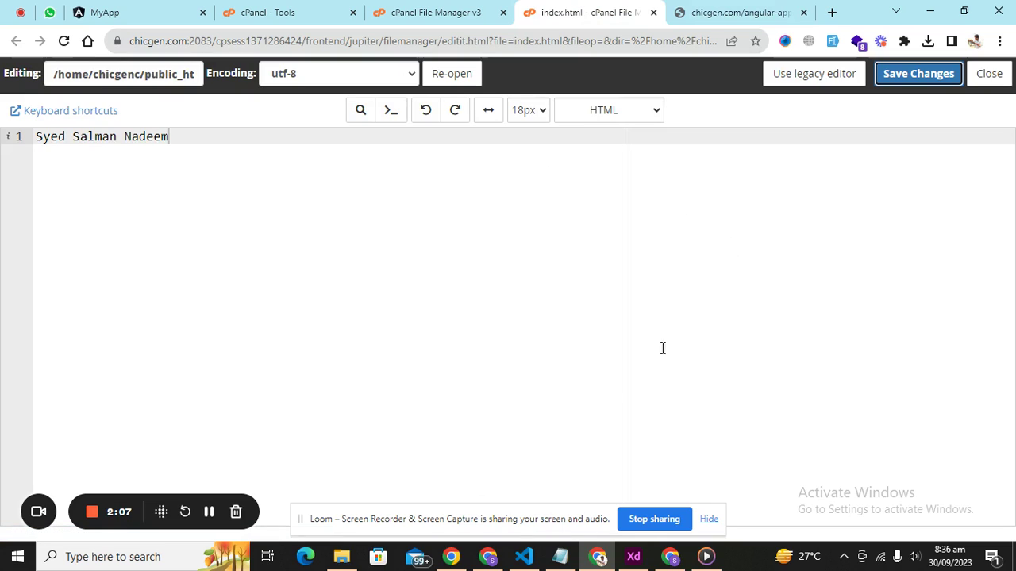
In VS Code, open home.component.ts and close Untitled-1 without saving.
click(523, 556)
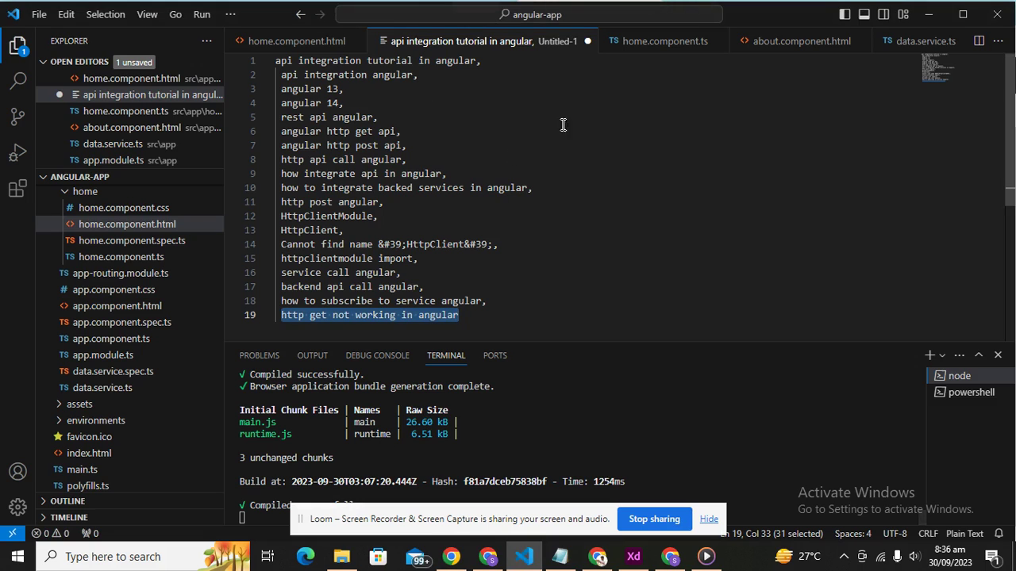
click(649, 50)
click(587, 41)
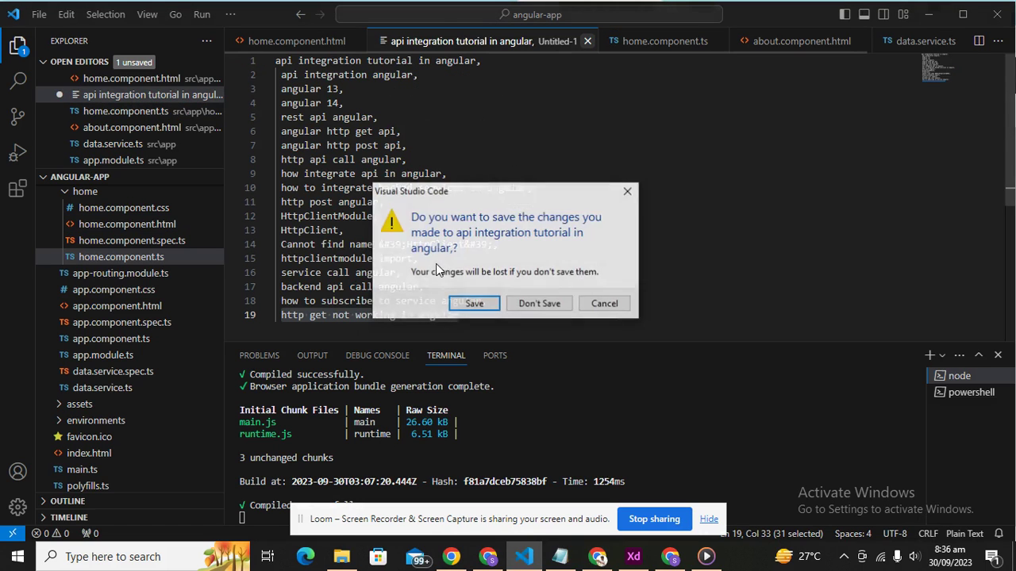
click(554, 307)
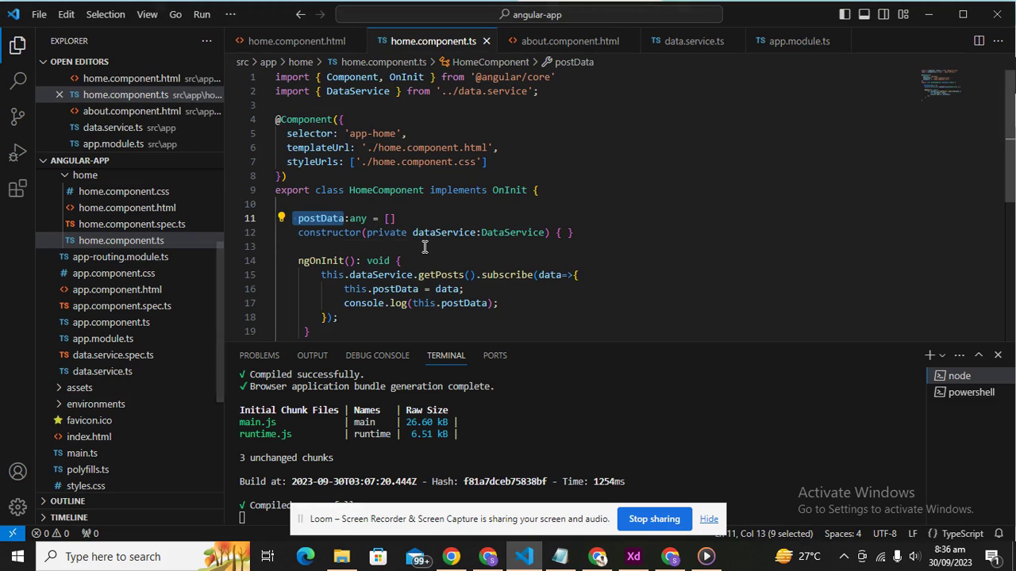
Select the getPosts subscribe block in ngOnInit, lines 15–18.
click(709, 519)
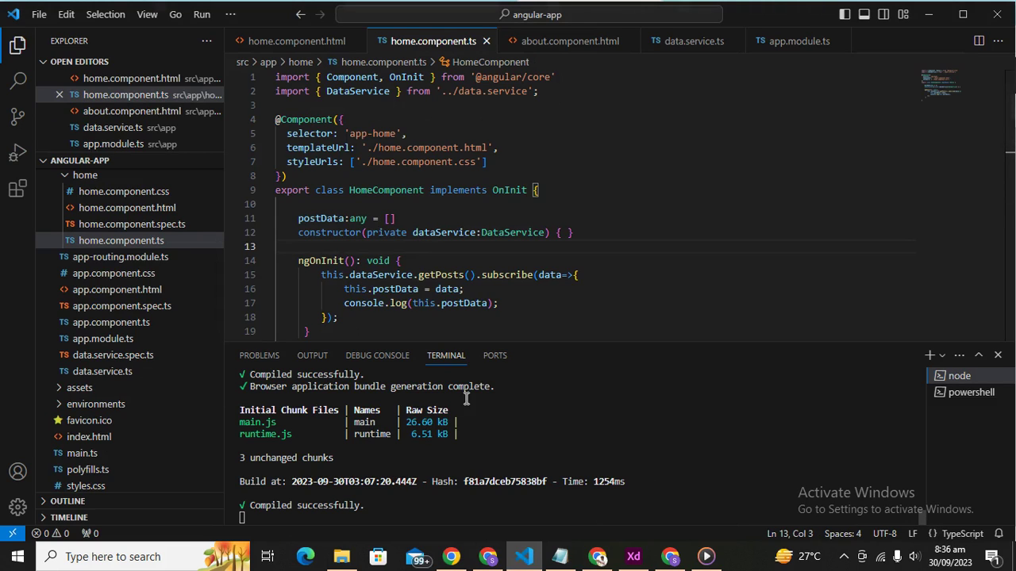
click(406, 260)
drag(938, 89, 939, 92)
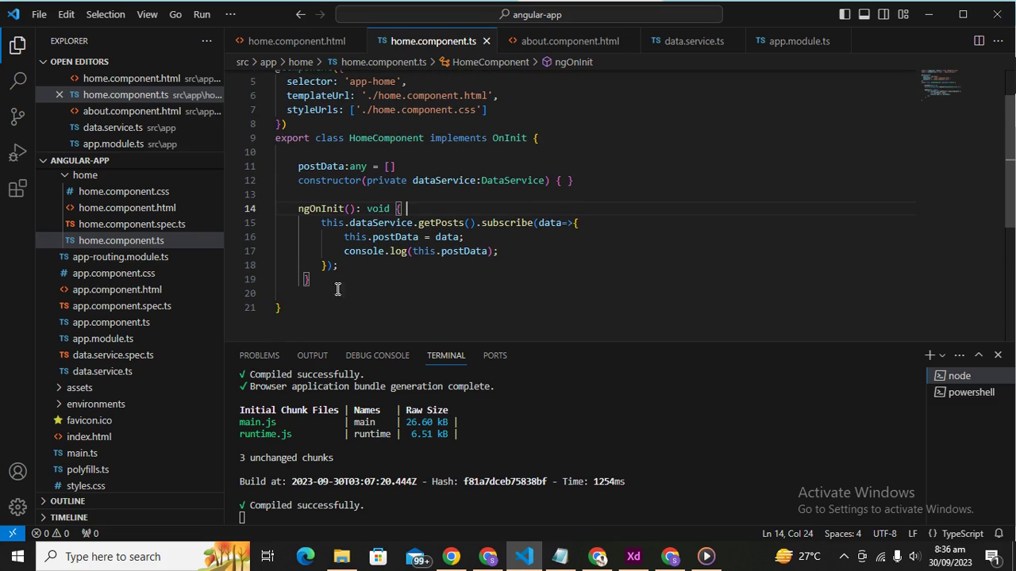
drag(321, 223, 350, 264)
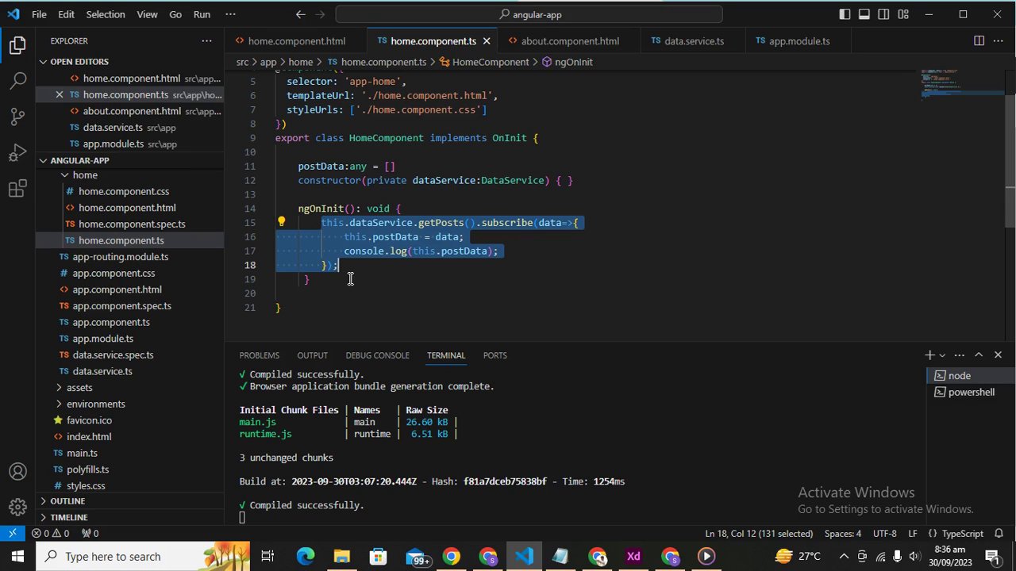
Stop the dev server and start a production build with npm run ng build.
click(486, 461)
key(ctrl+c)
key(ctrl+c)
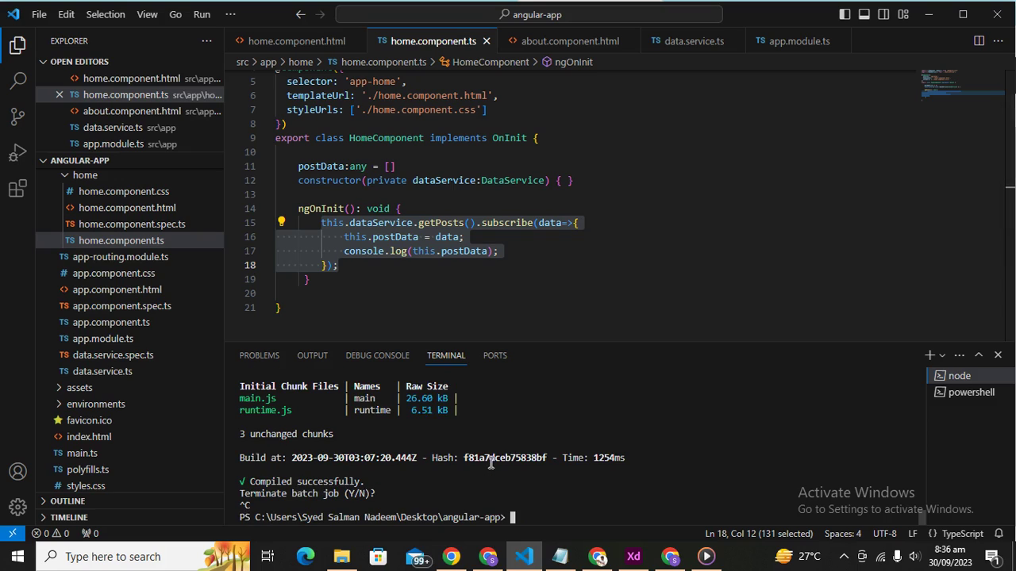
text(nm)
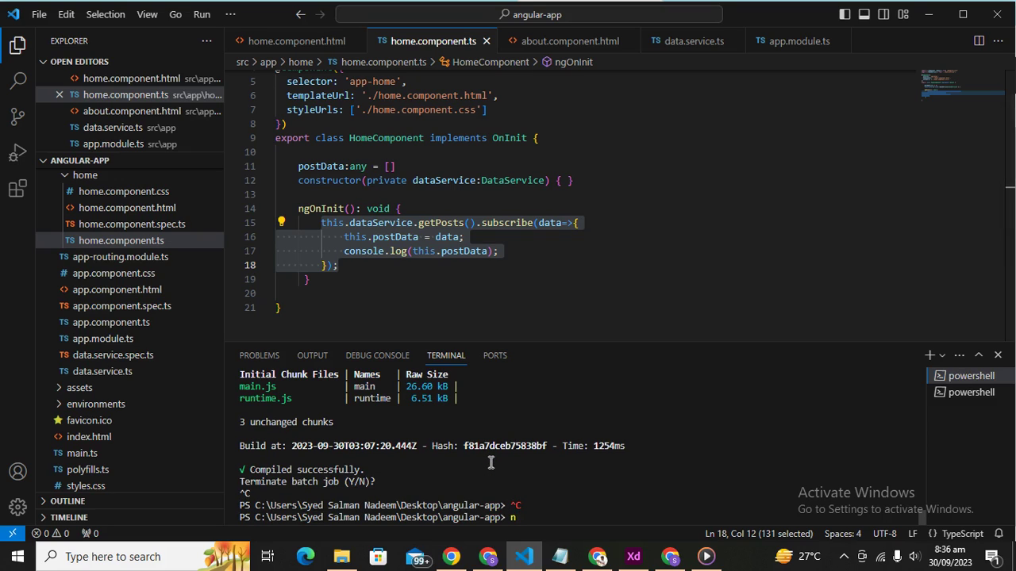
text(m run ng build)
key(Return)
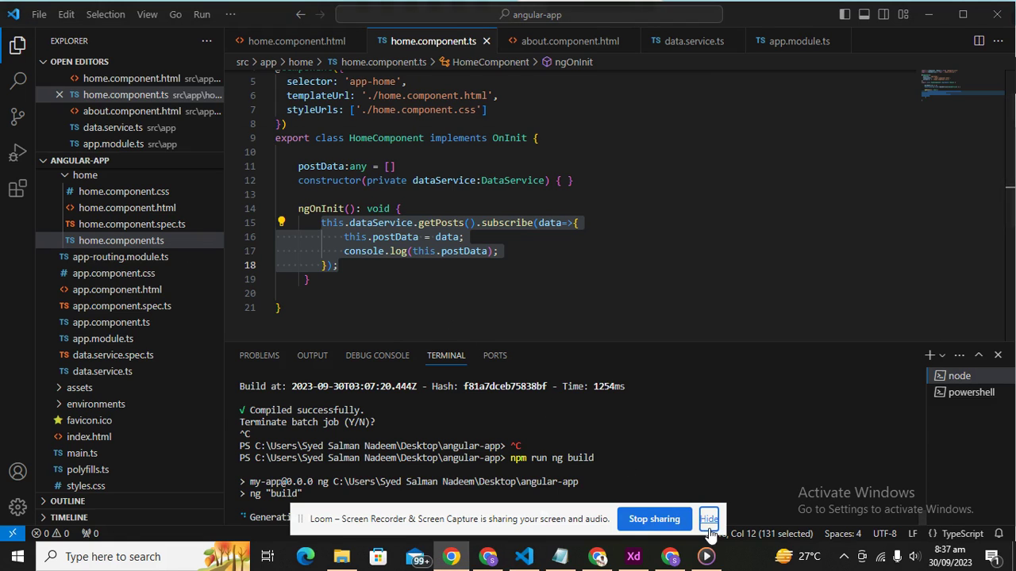
Switch to the Chrome window showing cPanel's index.html editor.
click(708, 519)
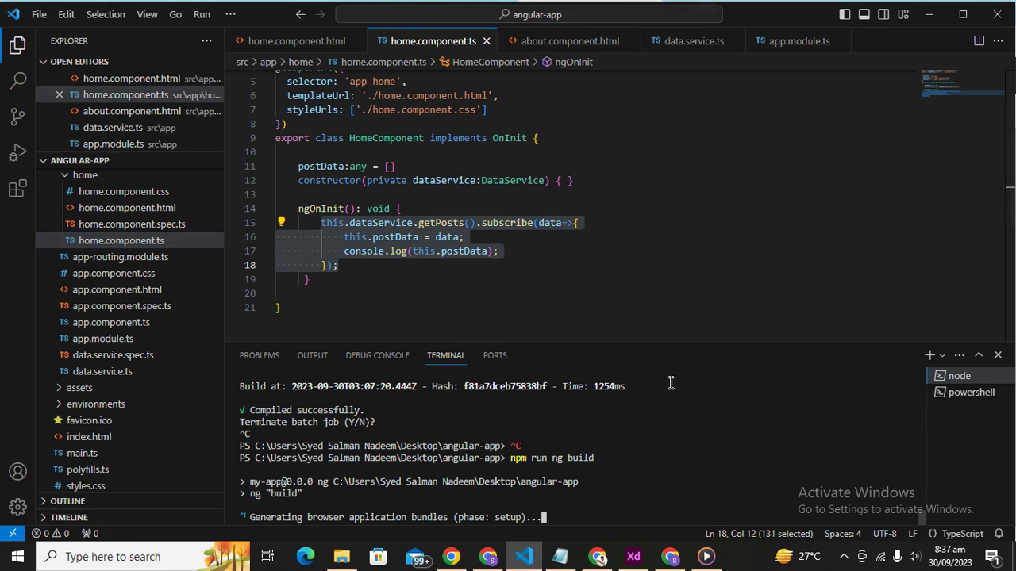
key(alt+Tab)
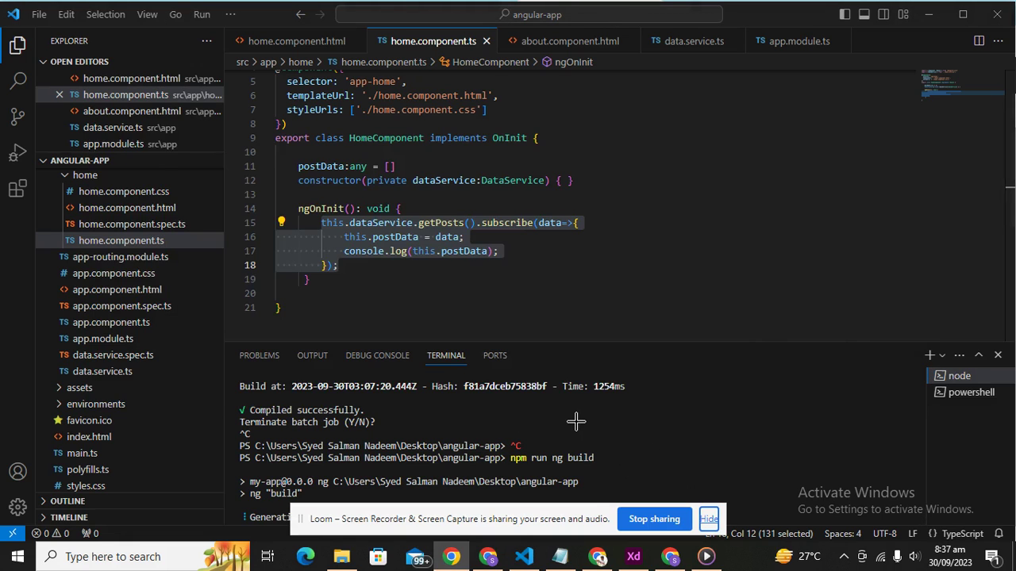
key(alt+Tab)
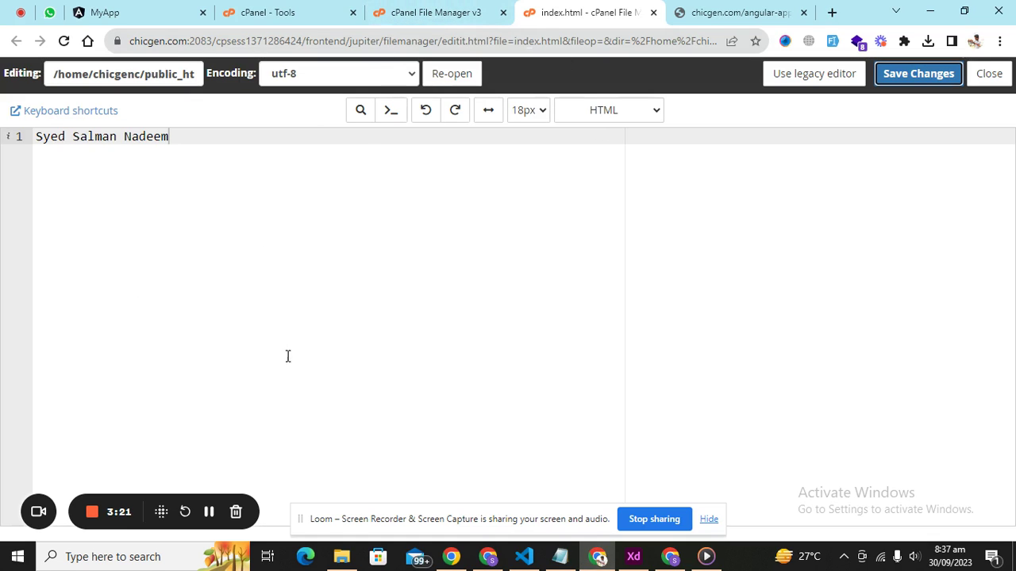
Remove angular-app-live/ from the address in the live chicgen.com tab.
click(716, 12)
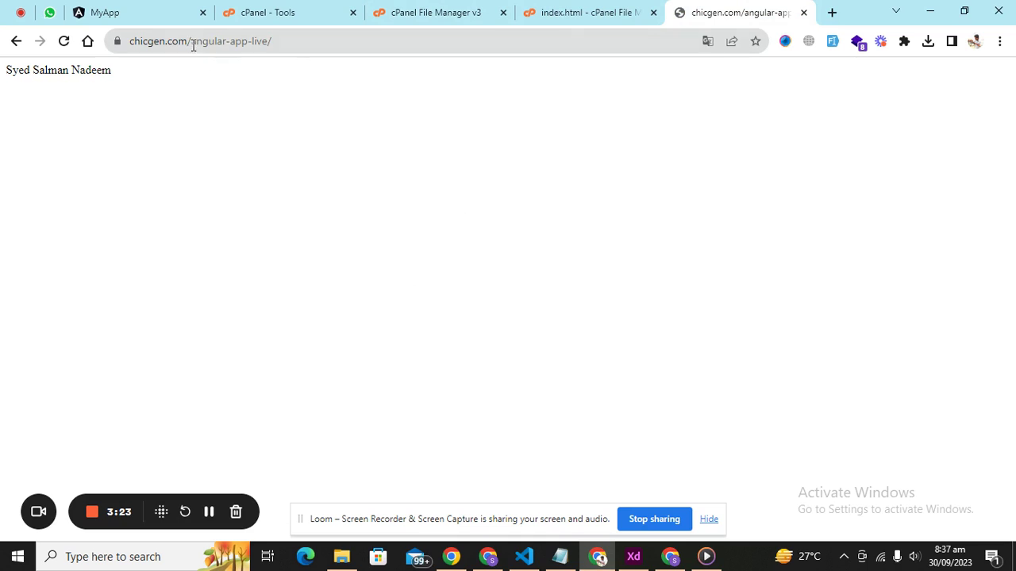
drag(192, 44, 239, 43)
click(312, 40)
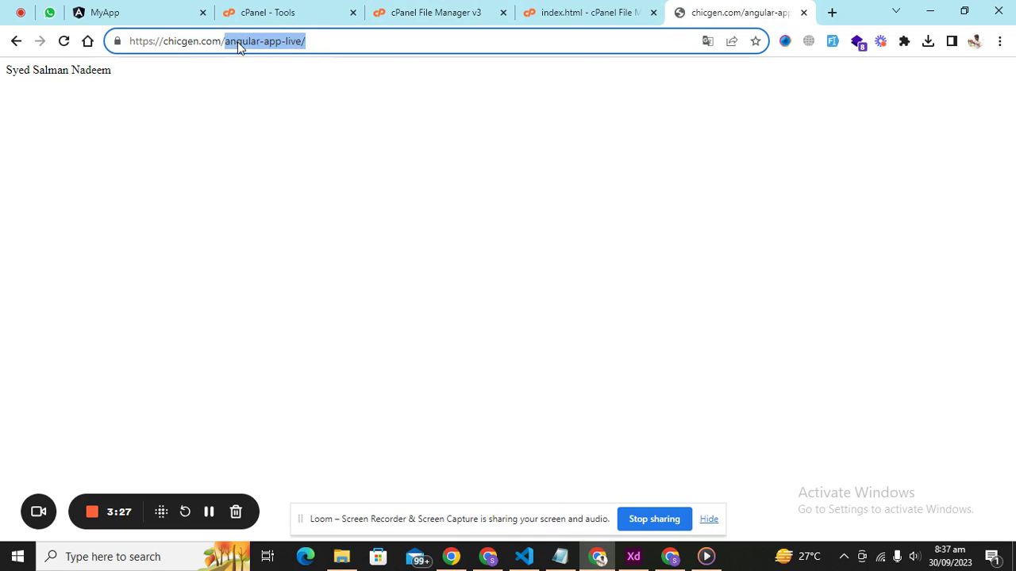
key(BackSpace)
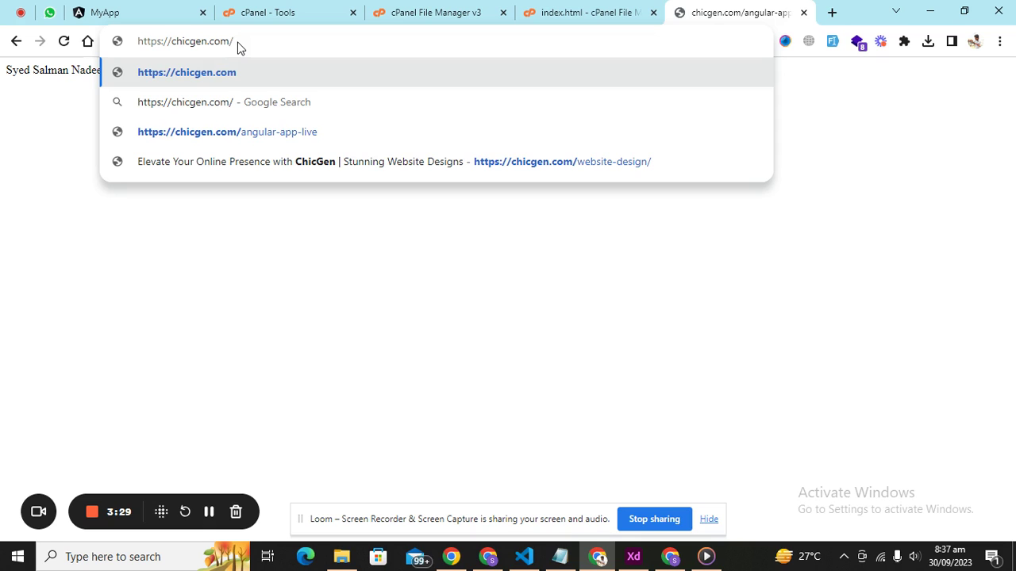
List public_html's contents in File Manager, then go back to VS Code.
click(432, 12)
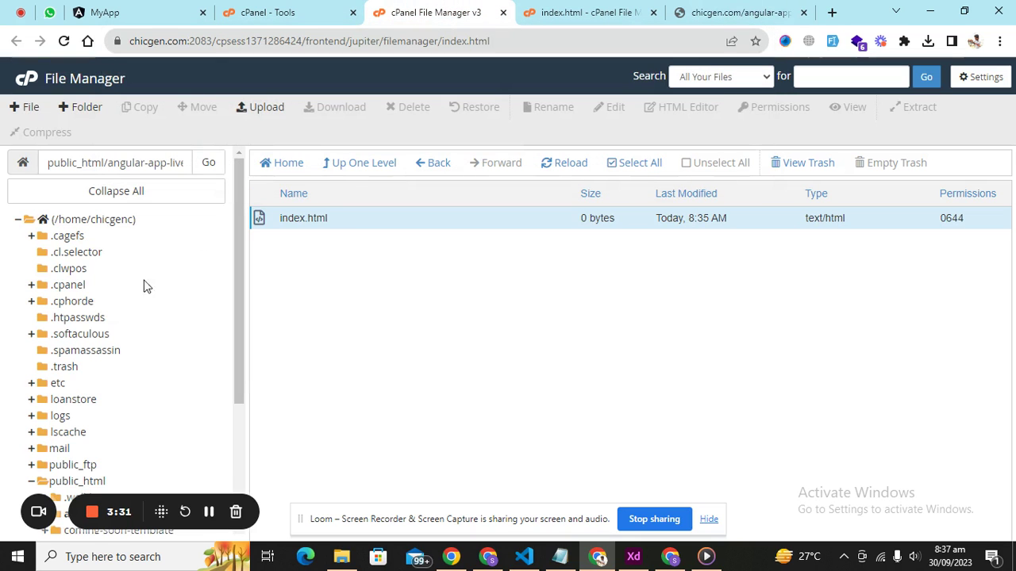
drag(243, 249, 224, 351)
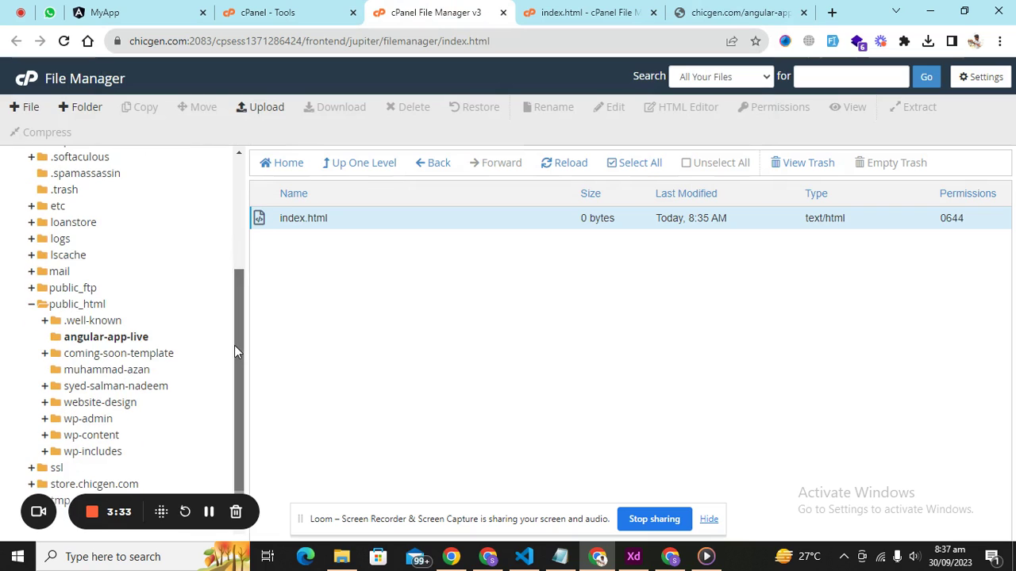
click(75, 306)
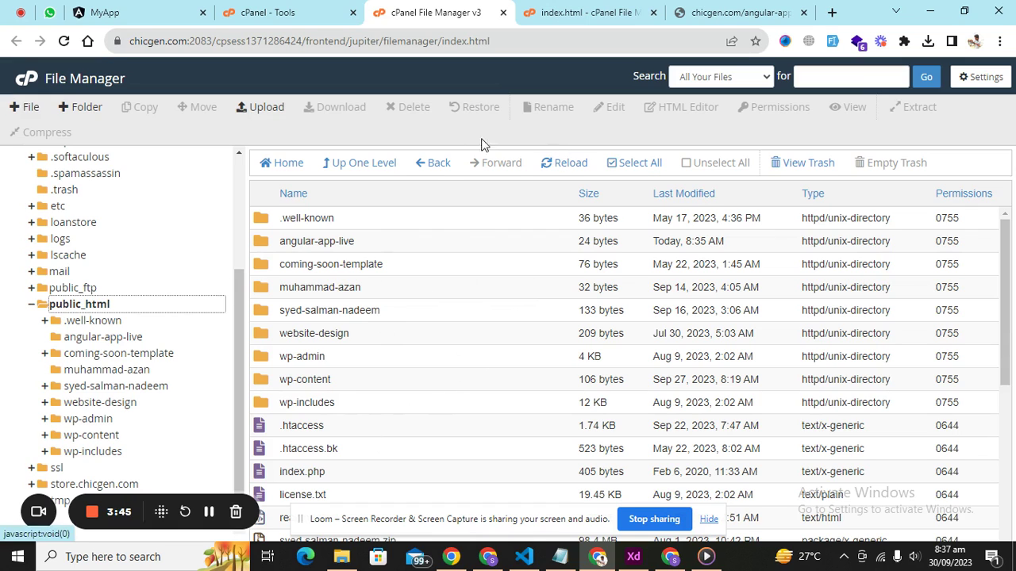
click(717, 6)
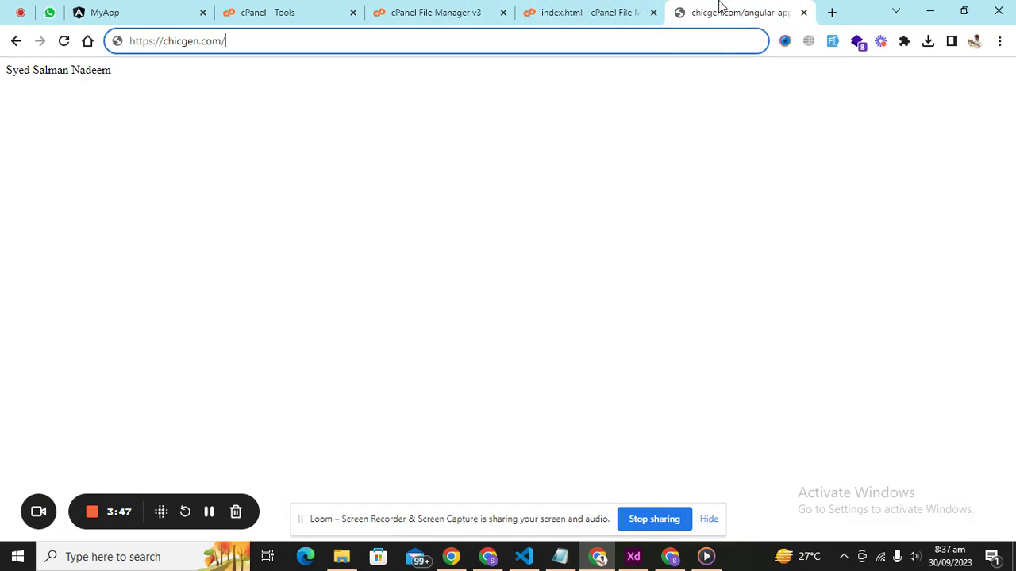
click(372, 9)
click(717, 6)
key(alt+Tab)
key(alt+Tab)
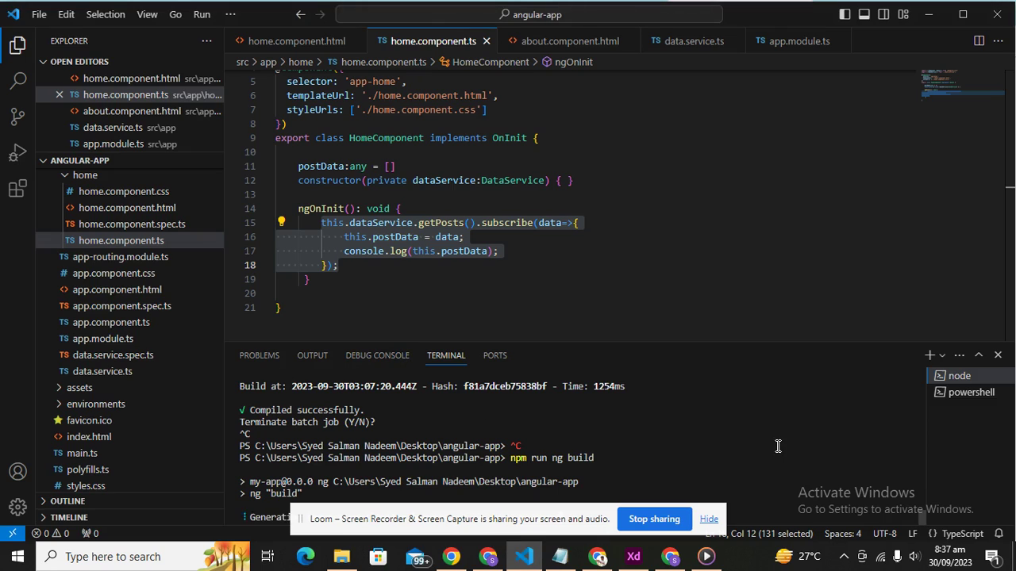
Enlarge the terminal to read the finished build output, 244.25 kB total.
click(708, 519)
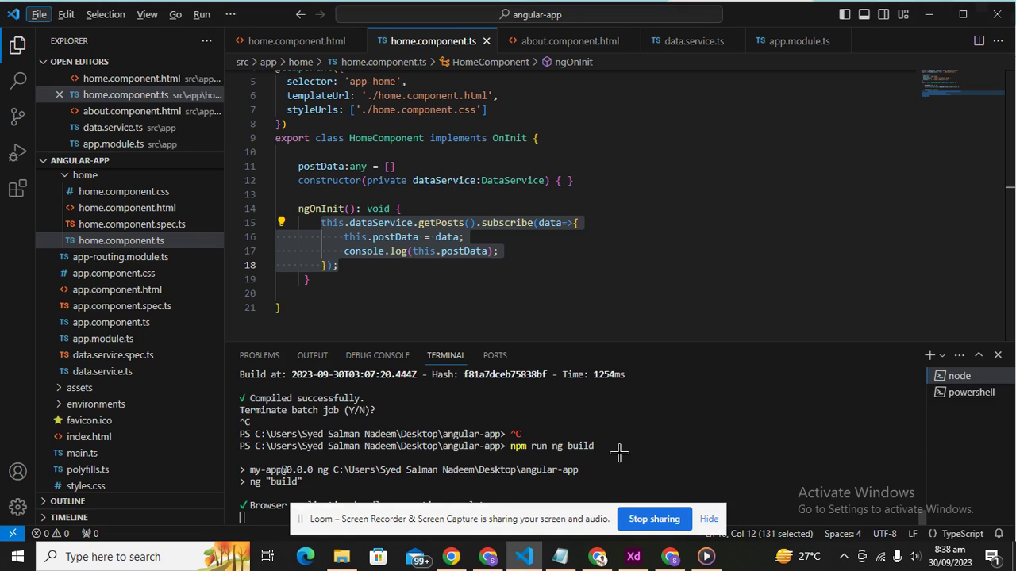
click(708, 519)
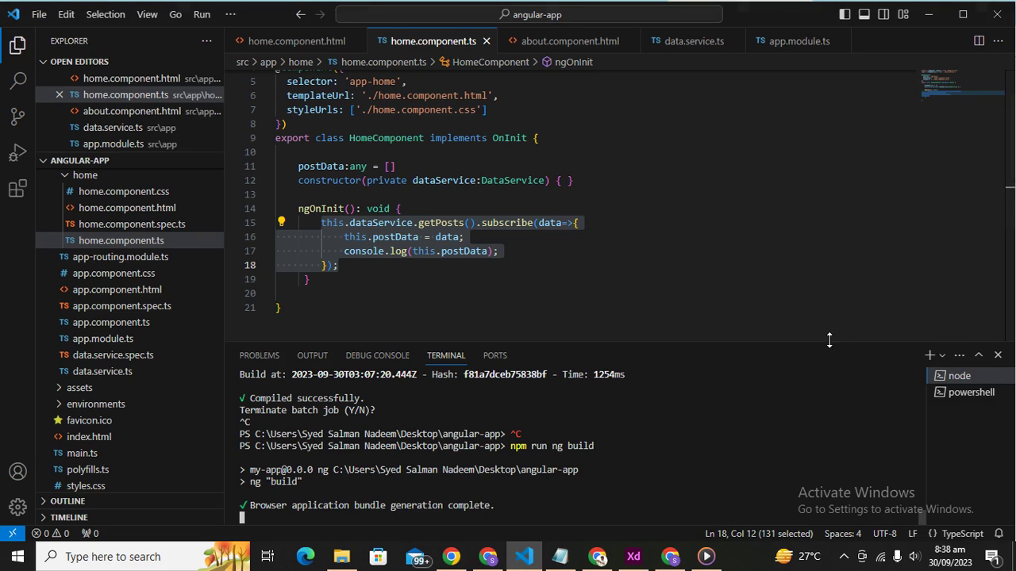
drag(829, 339, 830, 203)
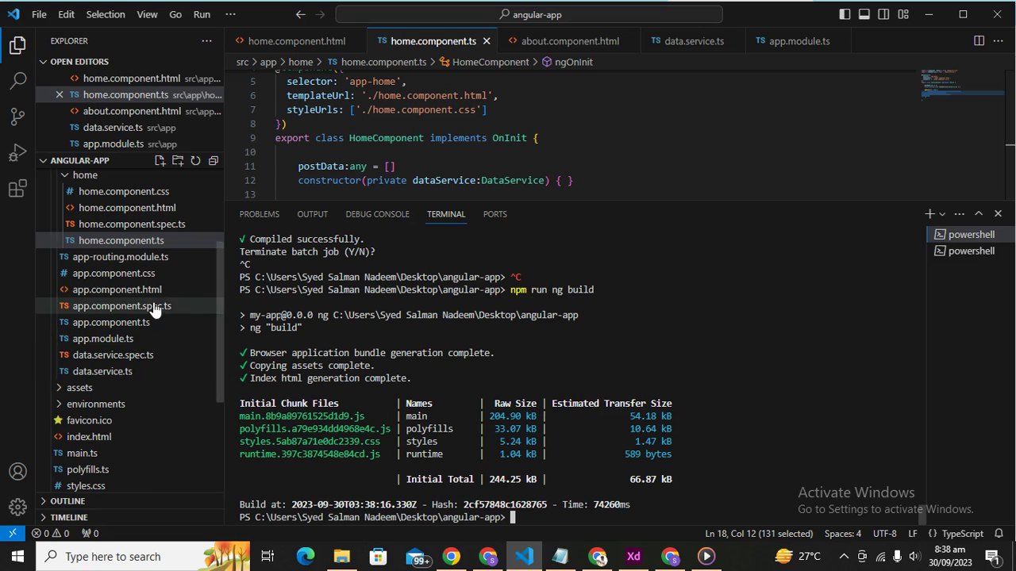
Locate the new dist folder in the Explorer, clearing its dragged-in path from the terminal.
drag(219, 293, 224, 184)
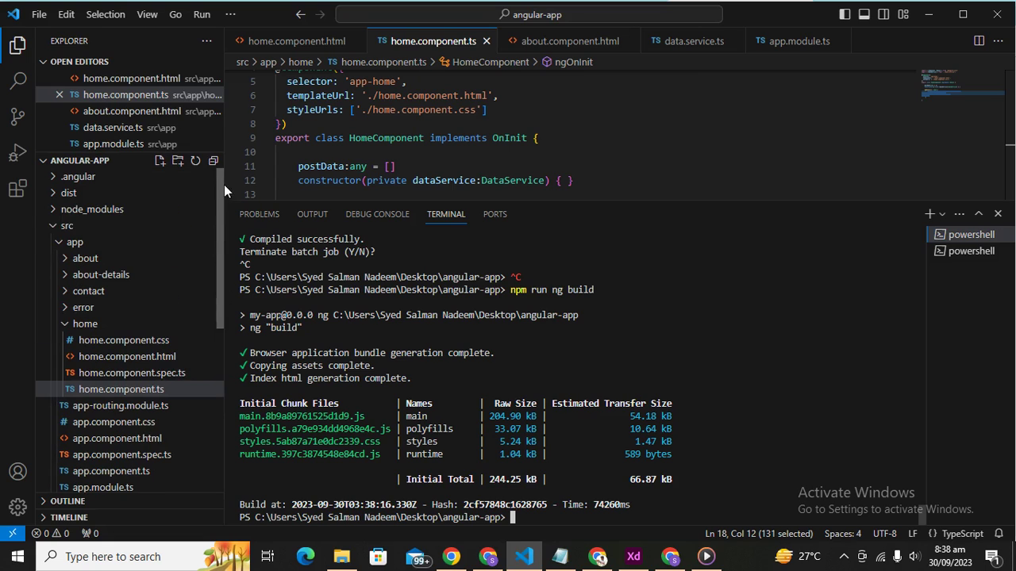
click(62, 226)
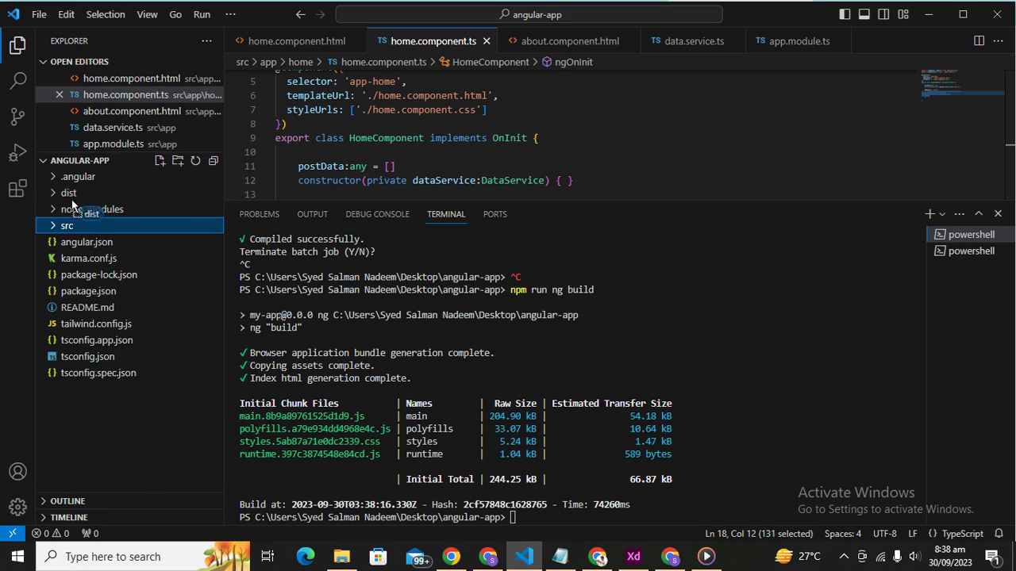
drag(72, 226, 457, 392)
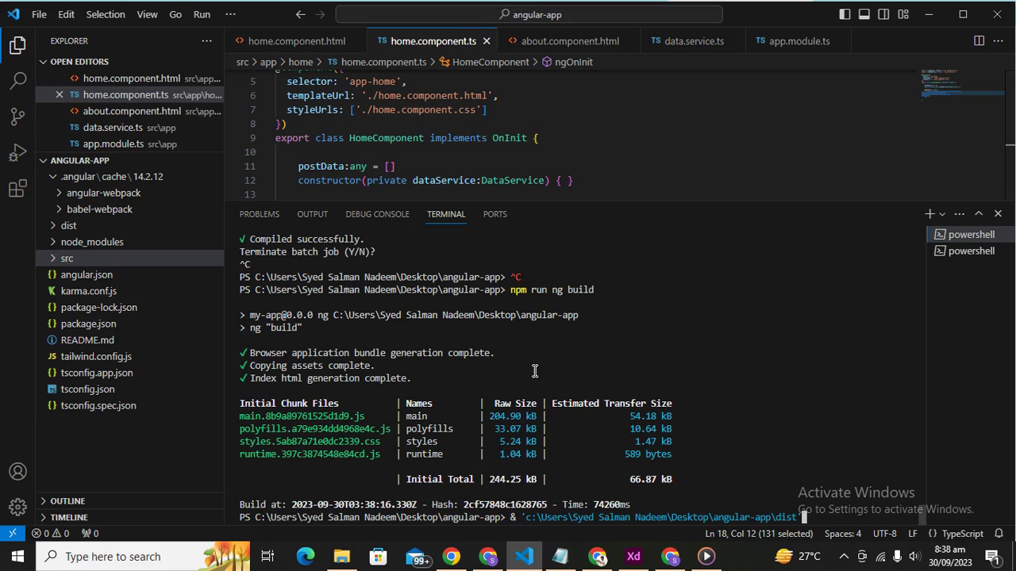
key(ctrl+shift+Left)
key(Right)
key(BackSpace)
key(BackSpace)
key(BackSpace)
key(BackSpace)
key(BackSpace)
key(BackSpace)
key(BackSpace)
key(BackSpace)
key(BackSpace)
key(BackSpace)
key(BackSpace)
key(BackSpace)
key(BackSpace)
key(BackSpace)
key(BackSpace)
key(BackSpace)
key(BackSpace)
key(BackSpace)
key(BackSpace)
key(BackSpace)
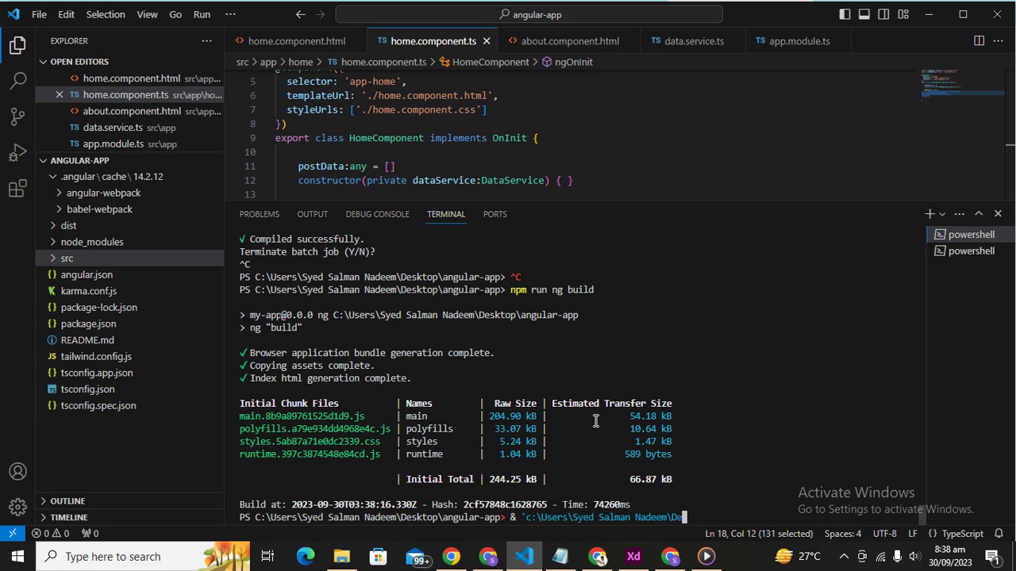
key(BackSpace)
key(BackSpace)
key(BackSpace)
key(BackSpace)
key(BackSpace)
key(BackSpace)
key(BackSpace)
key(BackSpace)
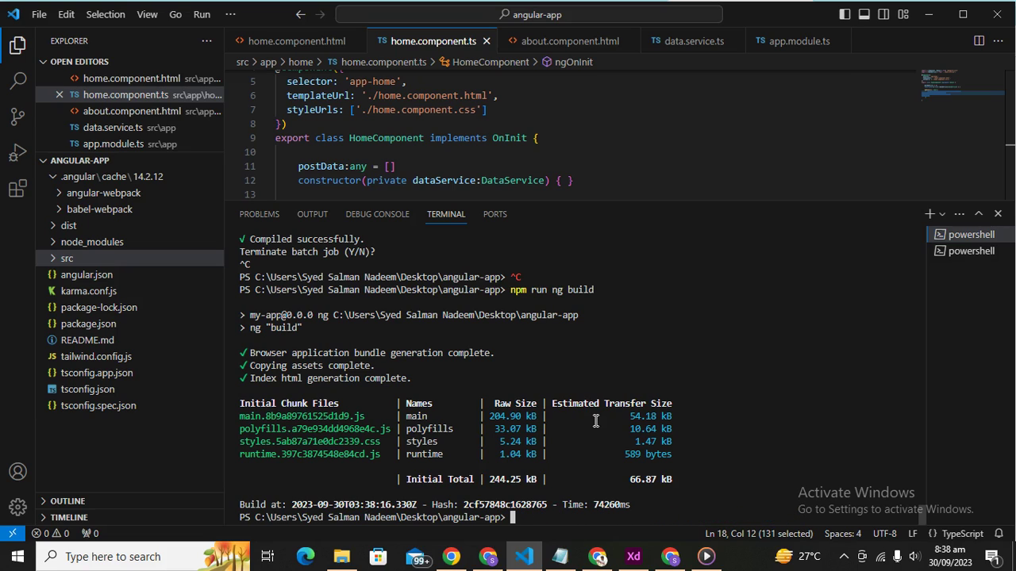
click(98, 257)
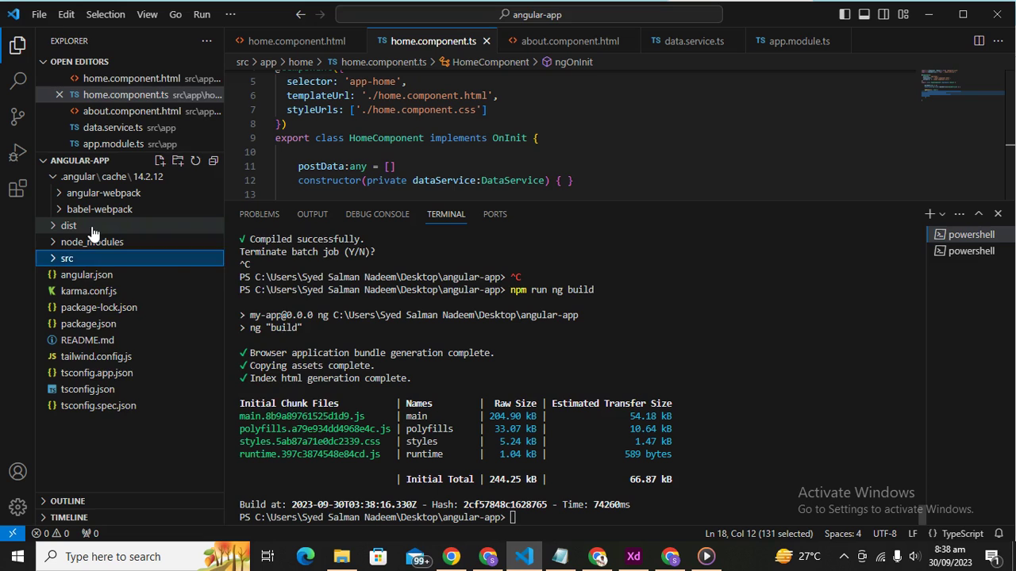
right_click(92, 232)
Open dist\my-app in File Explorer and select all eight build files.
click(161, 279)
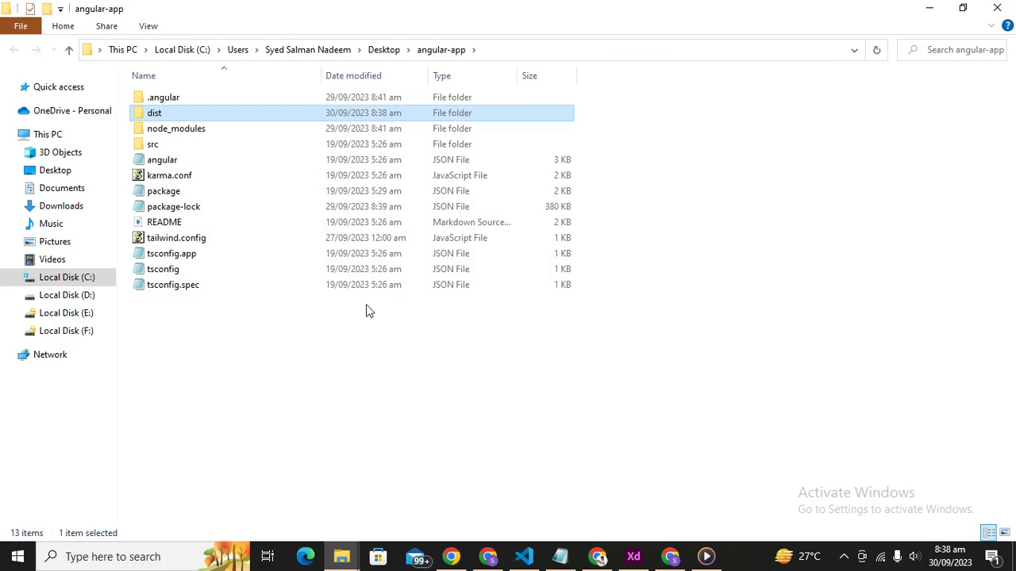
double_click(189, 118)
double_click(167, 99)
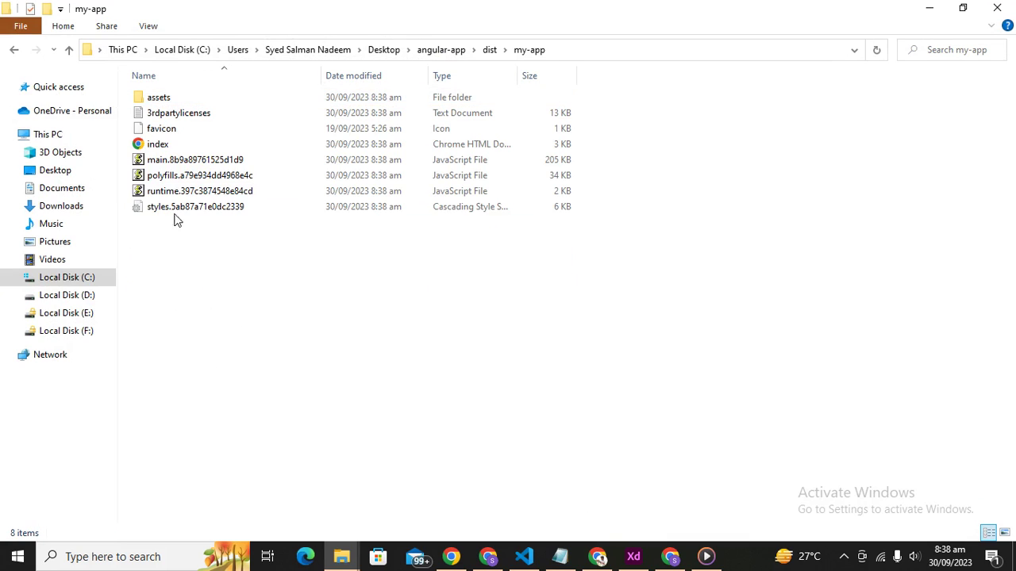
drag(189, 304, 193, 57)
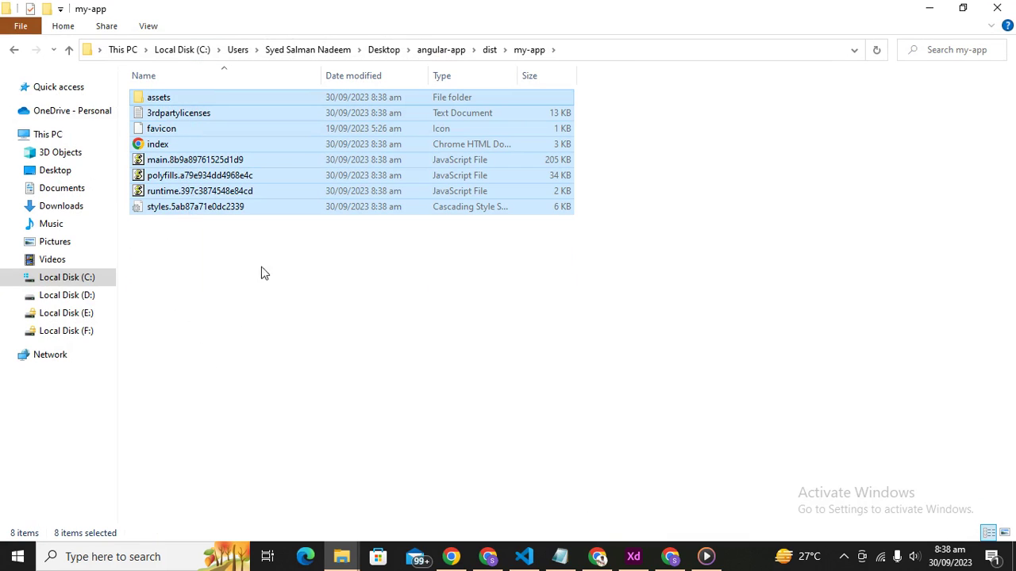
click(256, 363)
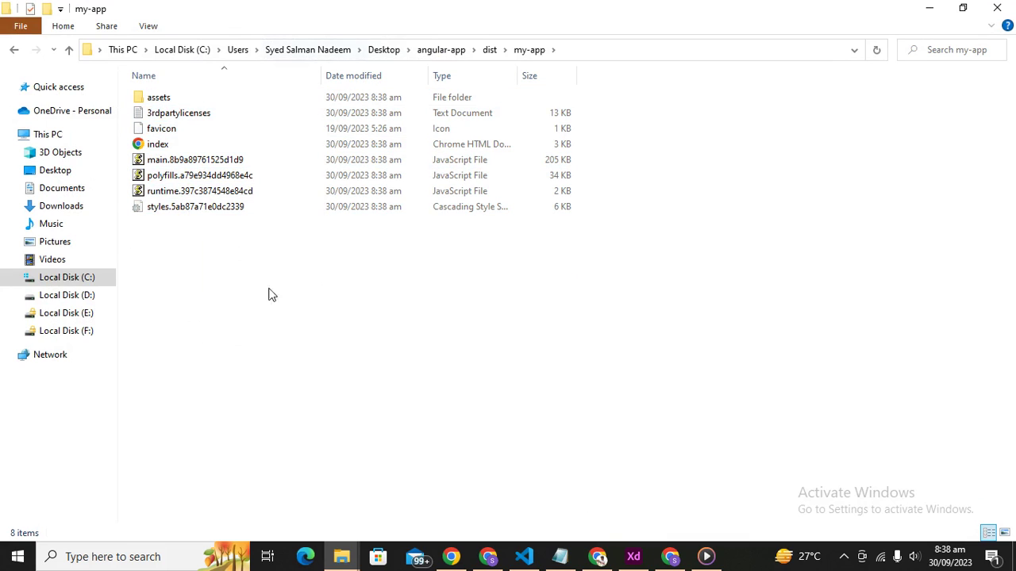
key(alt+Tab)
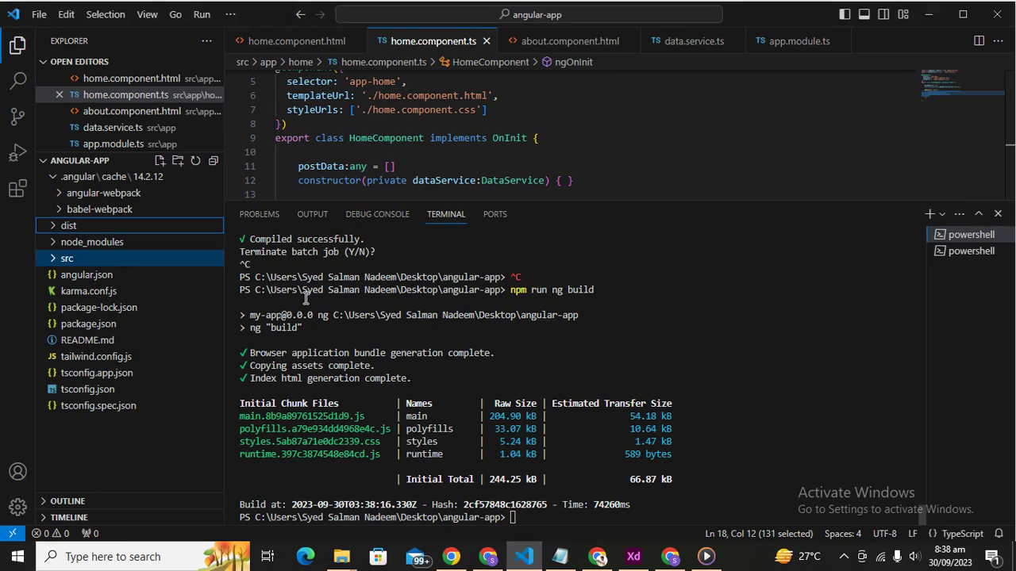
key(alt+Tab)
drag(238, 248, 193, 130)
key(ctrl+a)
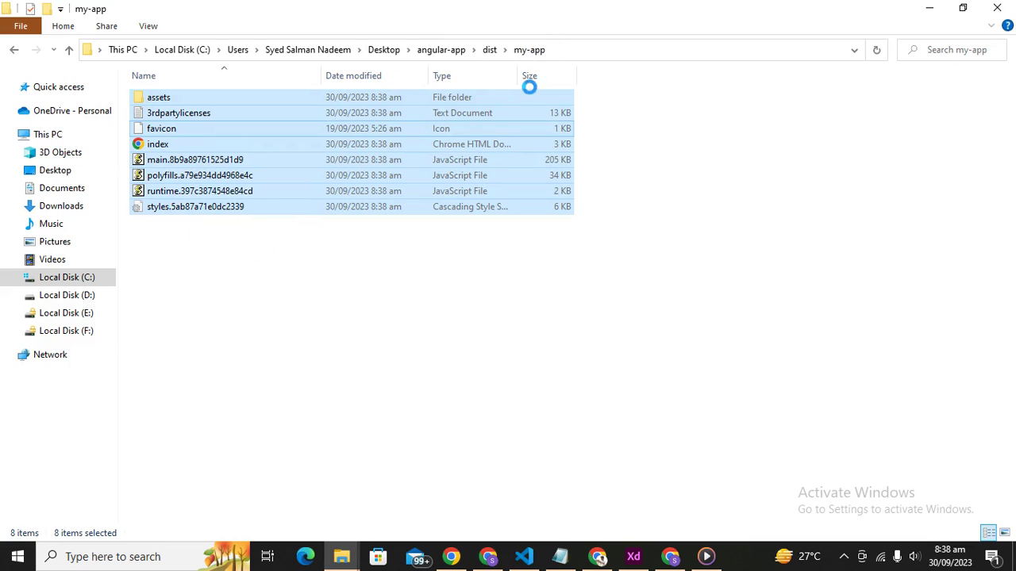
Add the selected files to a my-app ZIP archive.
key(shift+F10)
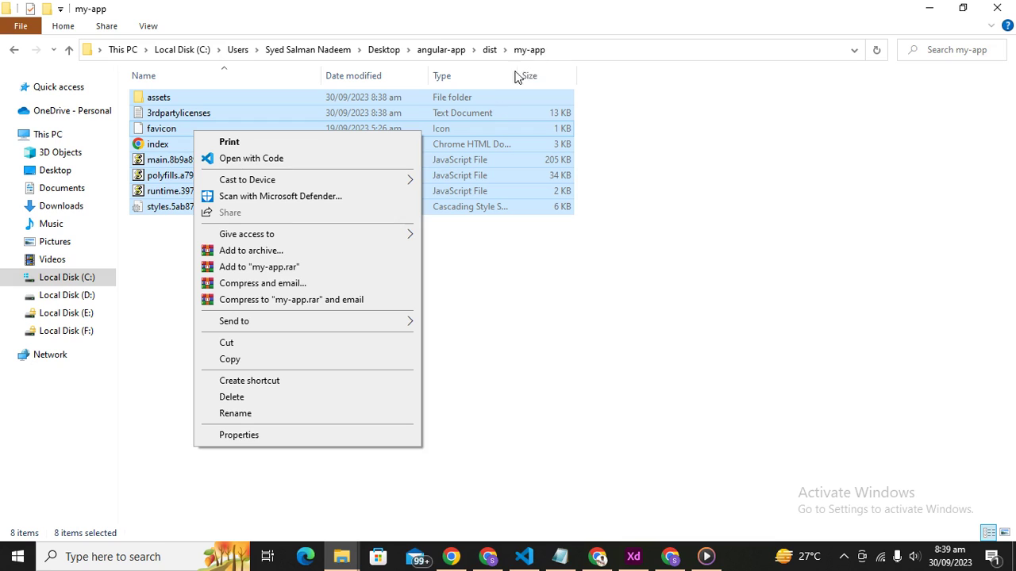
click(273, 250)
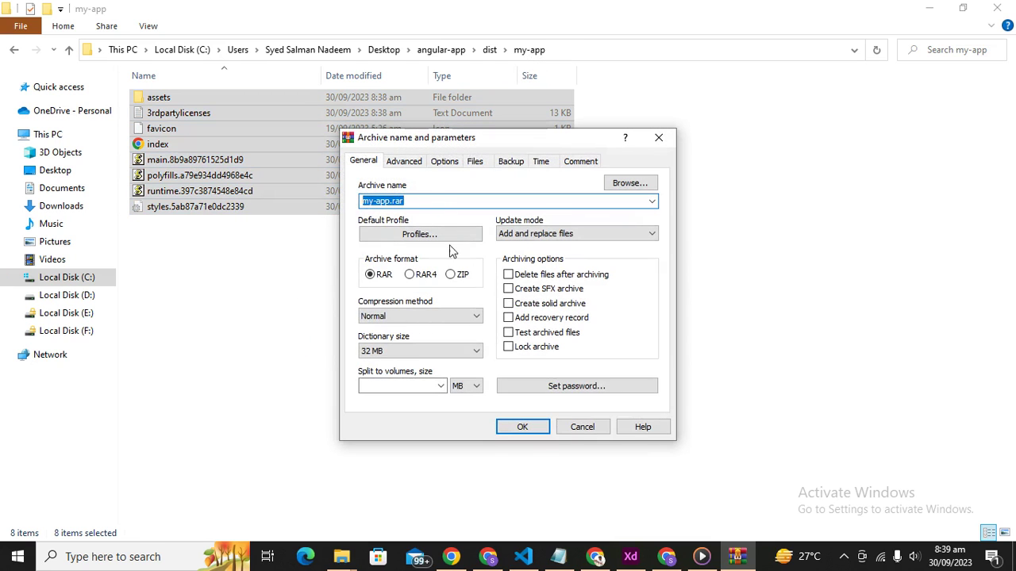
click(449, 274)
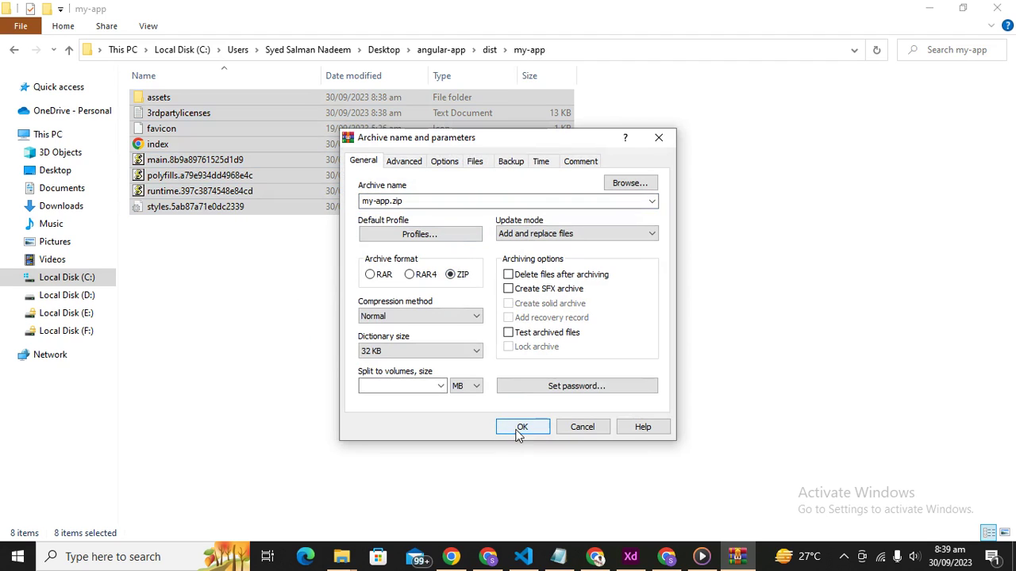
click(525, 430)
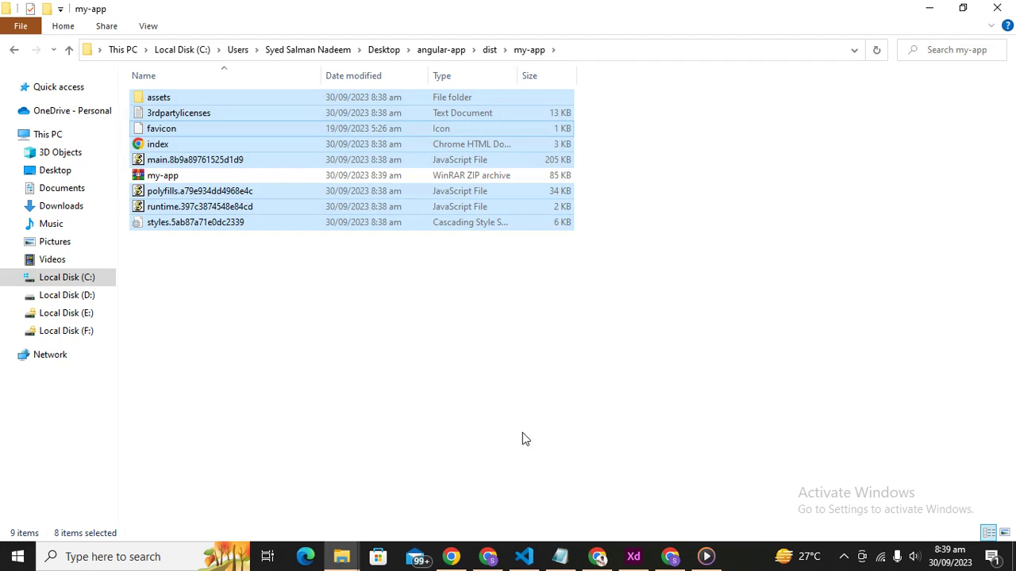
Return to cPanel's public_html listing and open the angular-app-live folder.
key(alt+Tab)
key(Tab)
key(Tab)
click(497, 9)
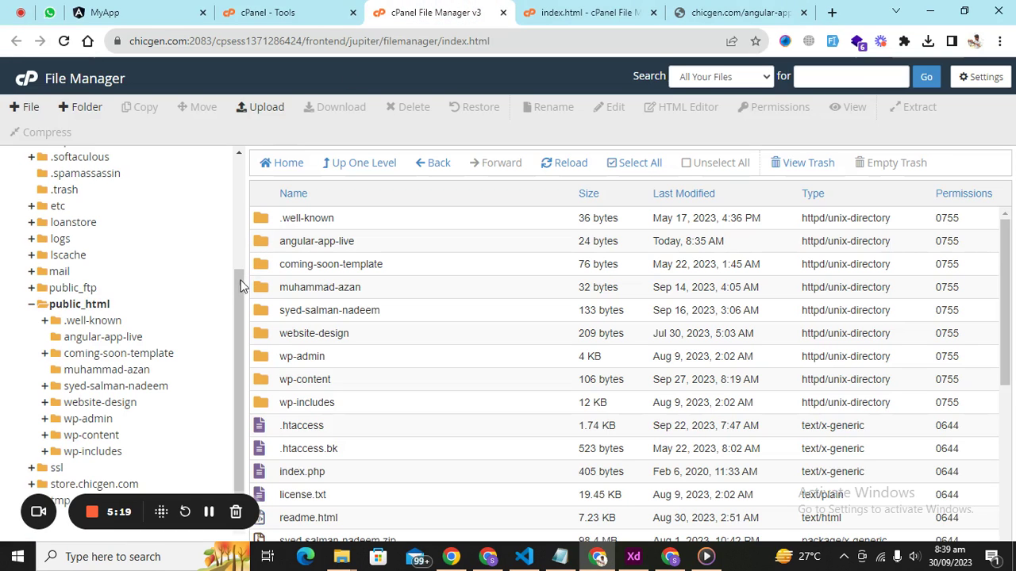
drag(236, 285, 234, 334)
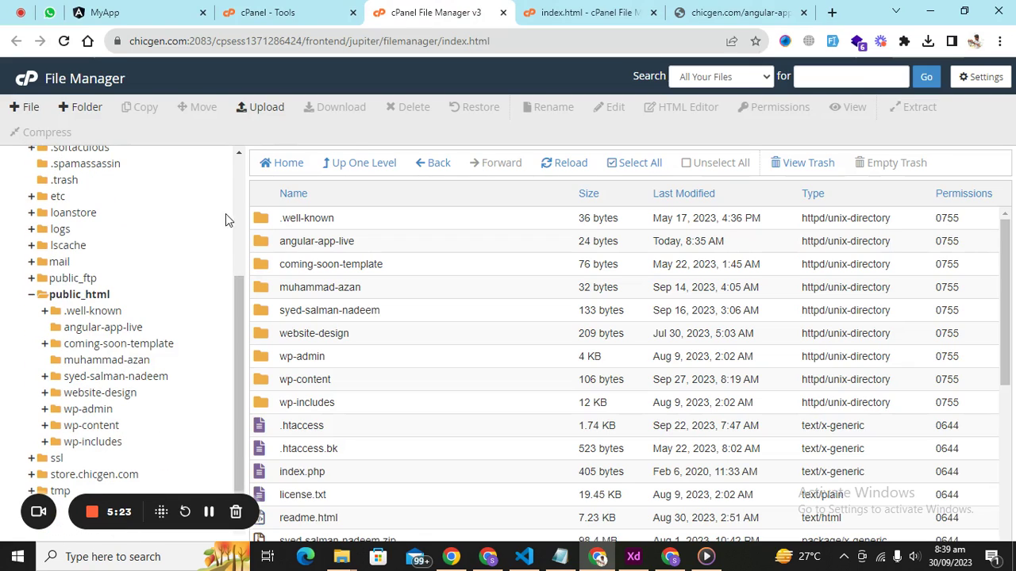
click(690, 12)
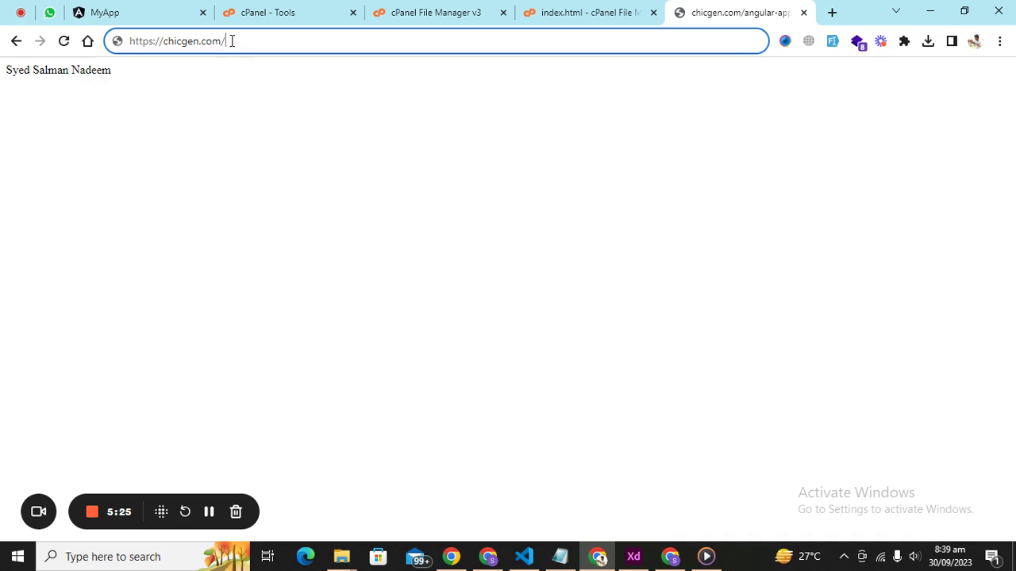
click(444, 13)
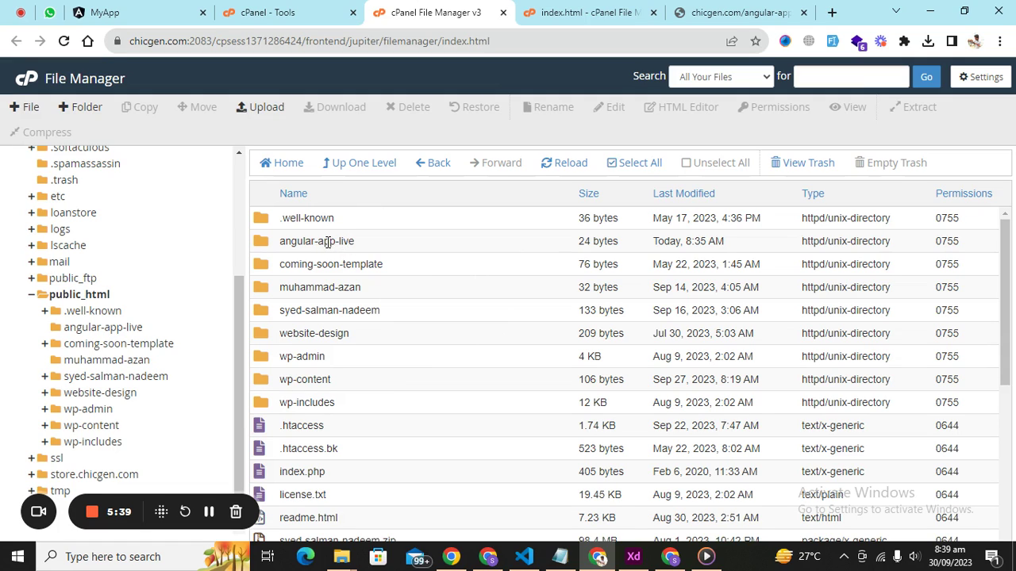
double_click(373, 243)
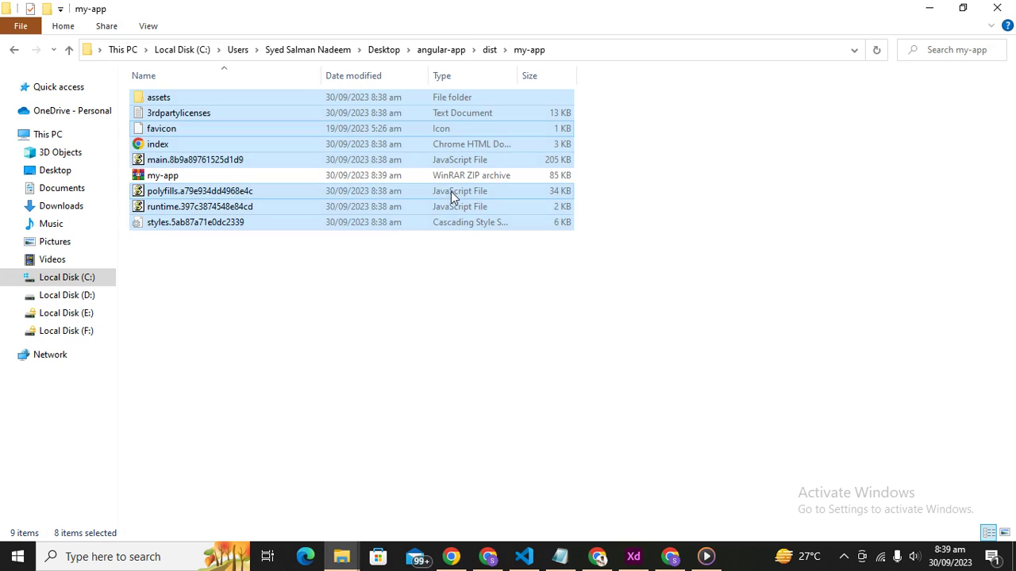
Drag my-app.zip from the local build folder onto the angular-app-live upload drop zone.
click(236, 176)
key(alt+Tab)
drag(235, 176, 359, 310)
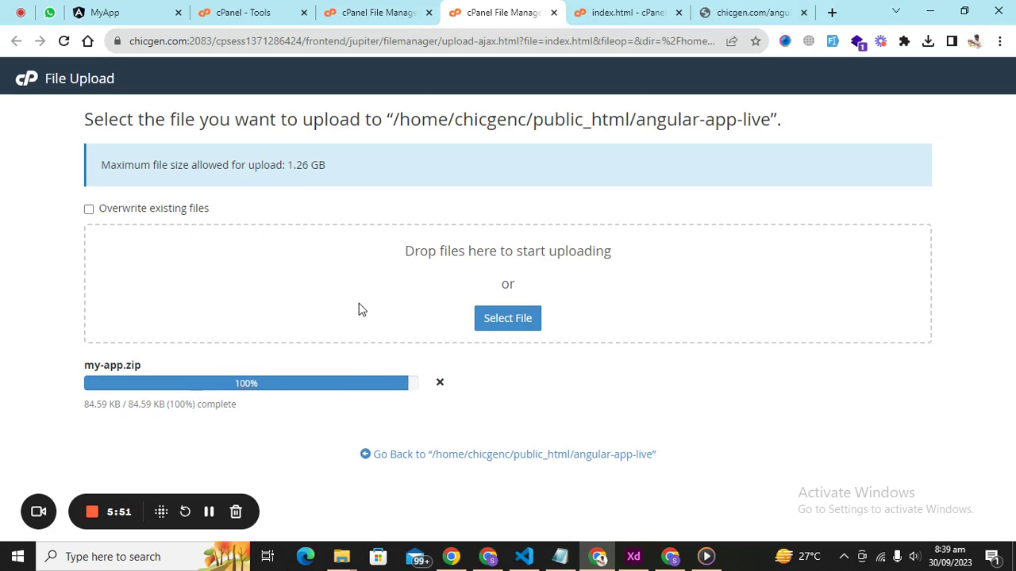
mouse_move(373, 6)
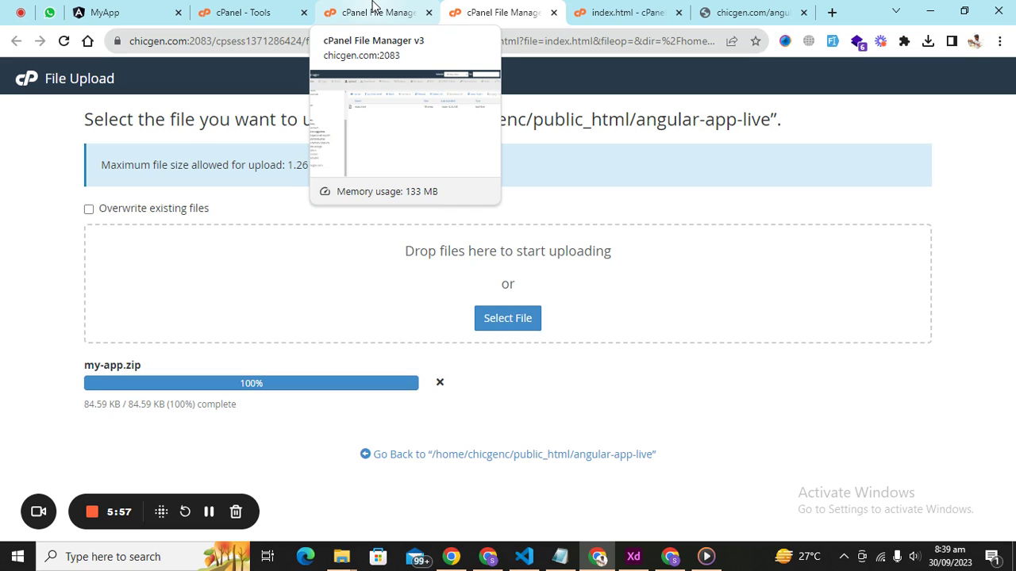
Permanently delete the old index.html from angular-app-live, skipping the trash, and refresh the listing.
click(373, 10)
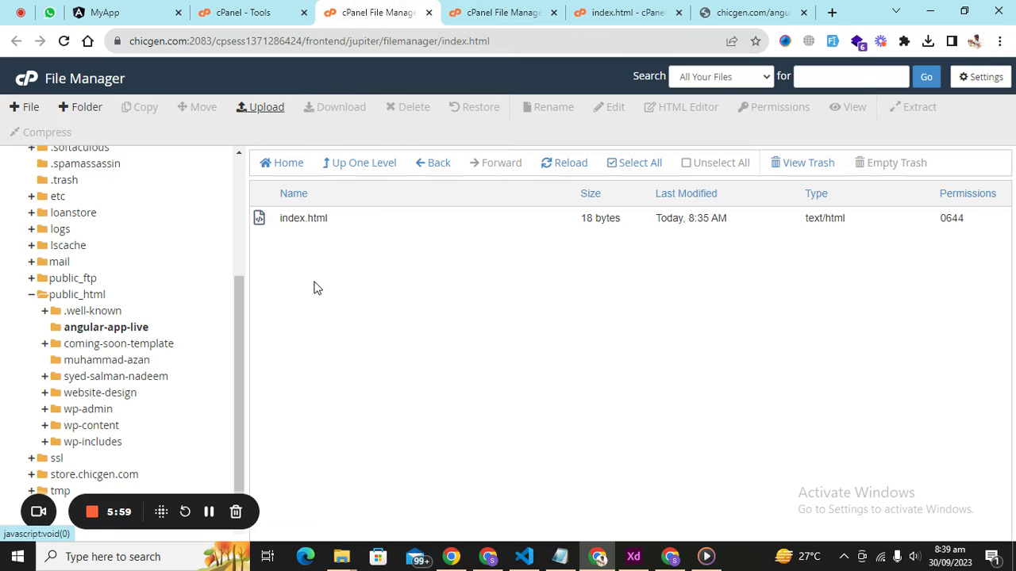
click(338, 227)
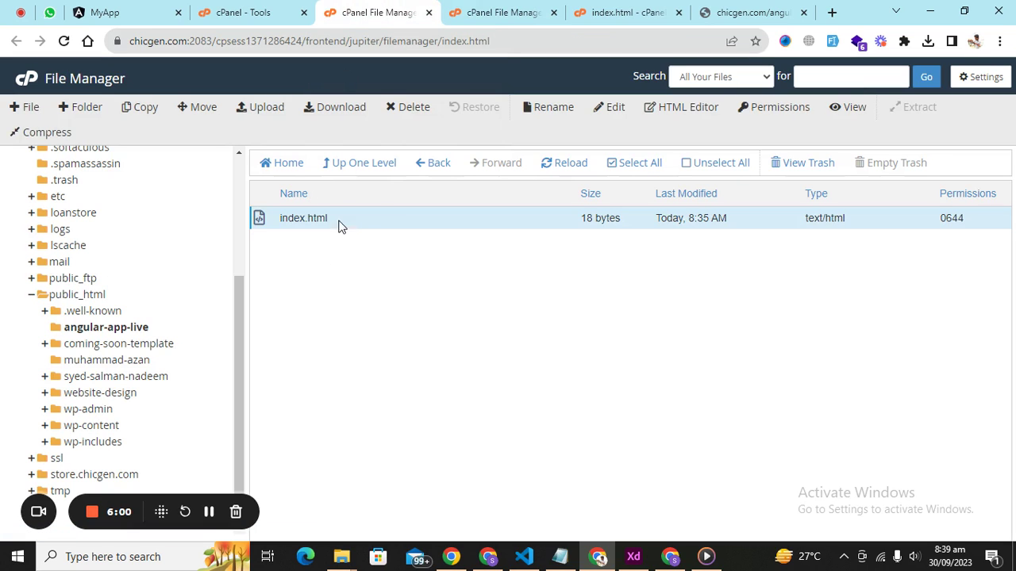
click(413, 115)
click(470, 311)
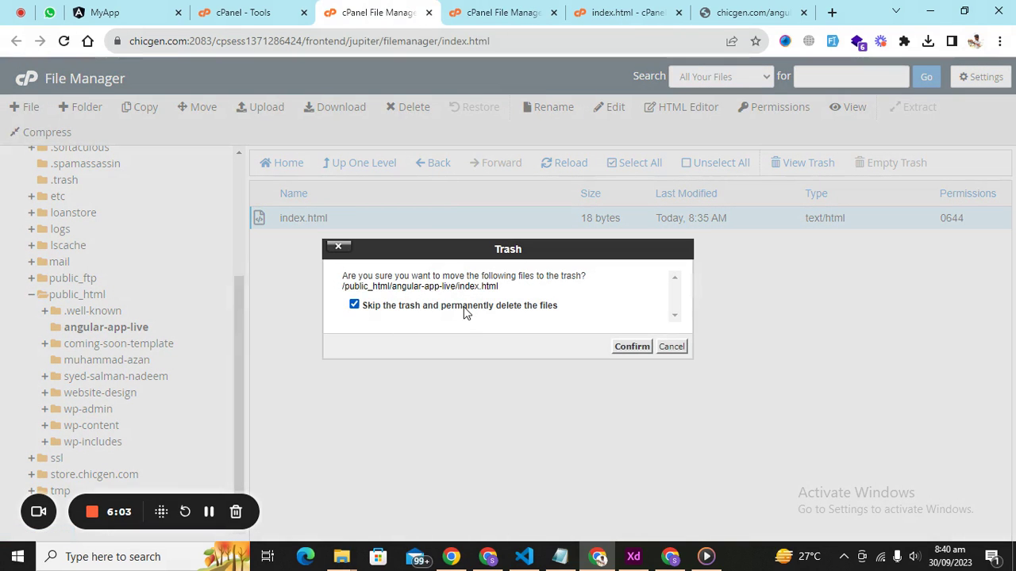
click(627, 347)
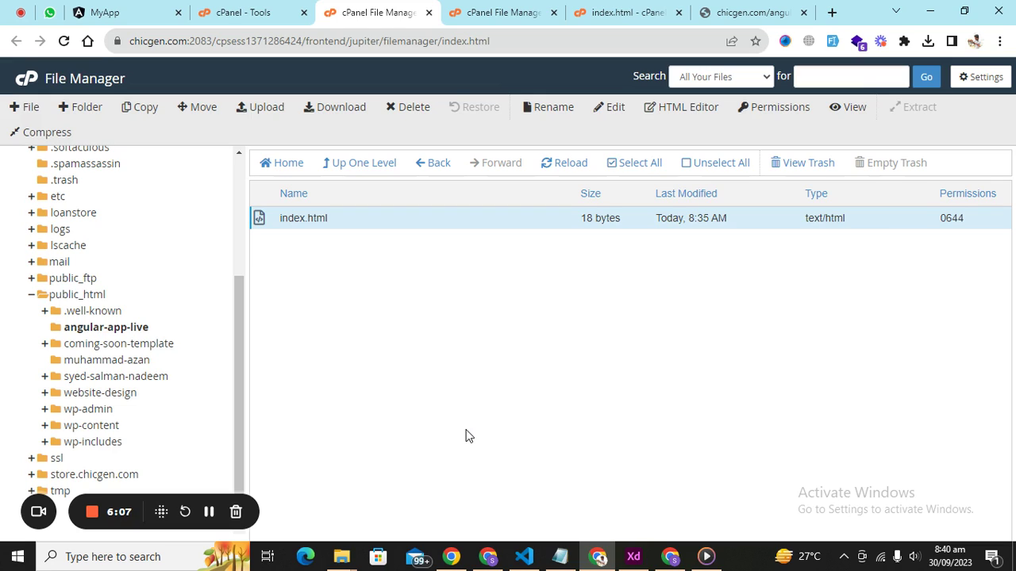
click(571, 165)
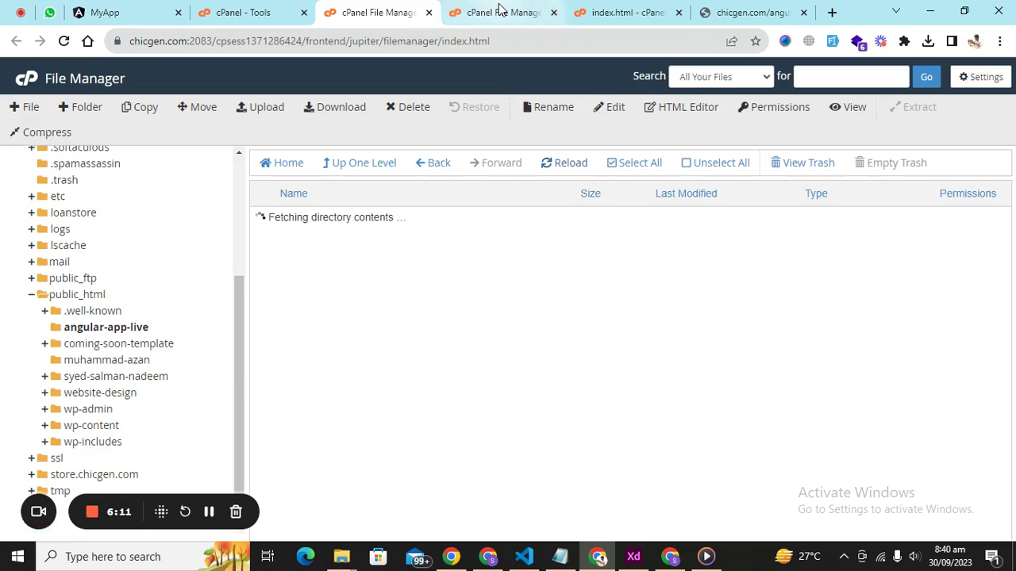
Permanently delete the remaining index.html from its right-click menu, then return to the angular-app-live folder.
click(502, 11)
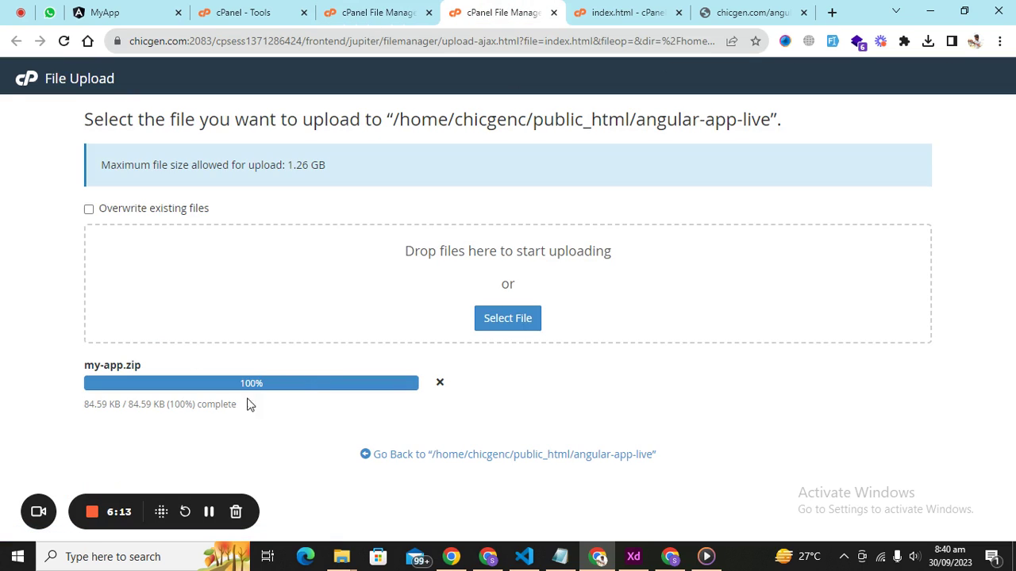
click(372, 12)
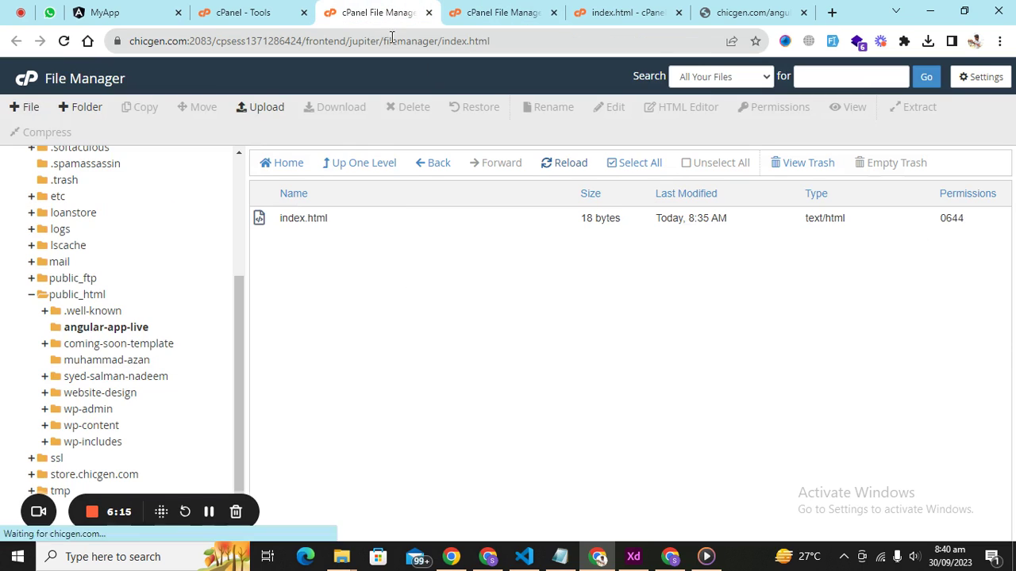
click(384, 228)
right_click(384, 227)
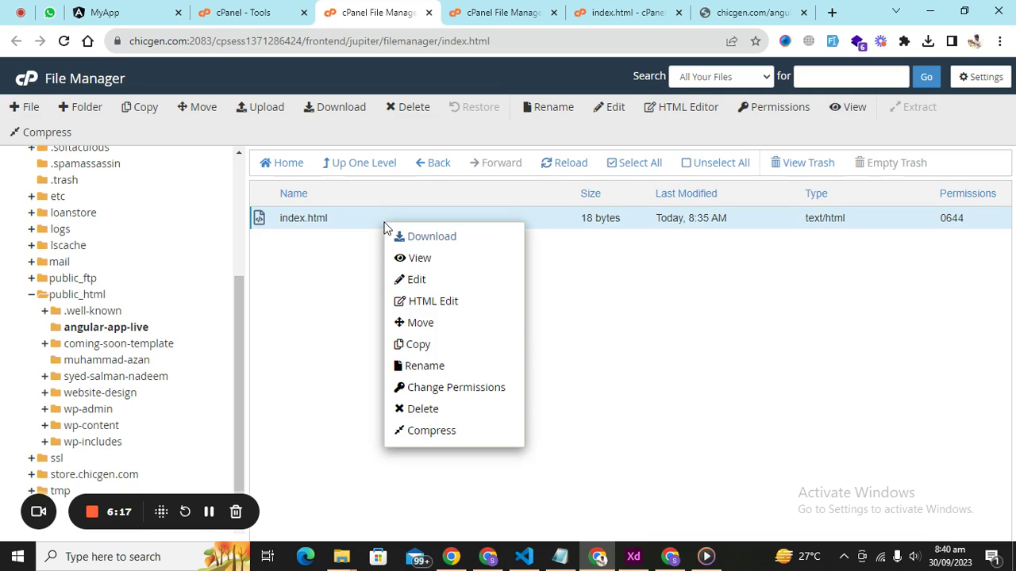
click(423, 413)
click(532, 307)
click(624, 349)
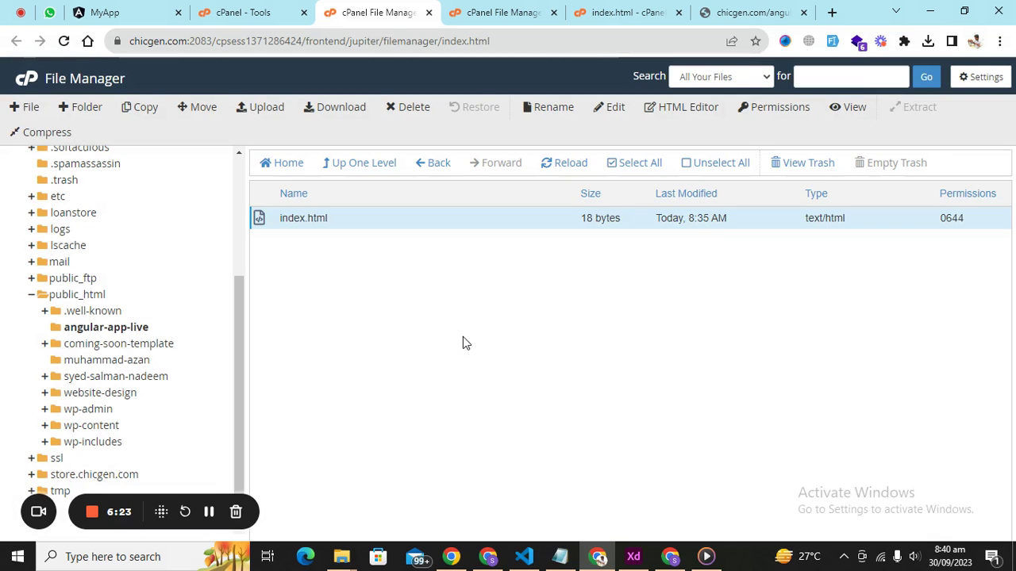
click(151, 343)
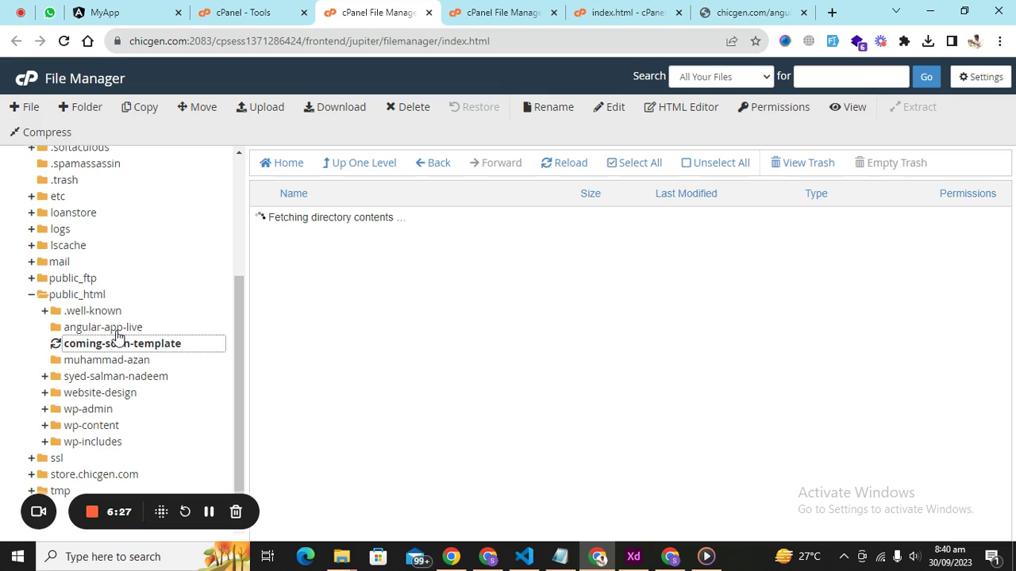
click(116, 329)
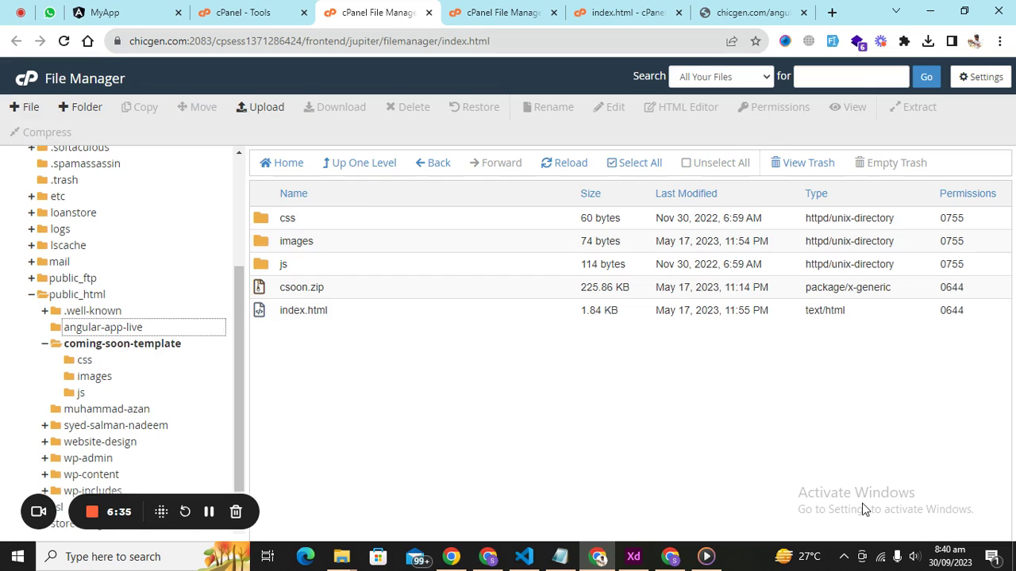
Extract my-app.zip into /public_html/angular-app-live and select the newly extracted index.html.
click(153, 331)
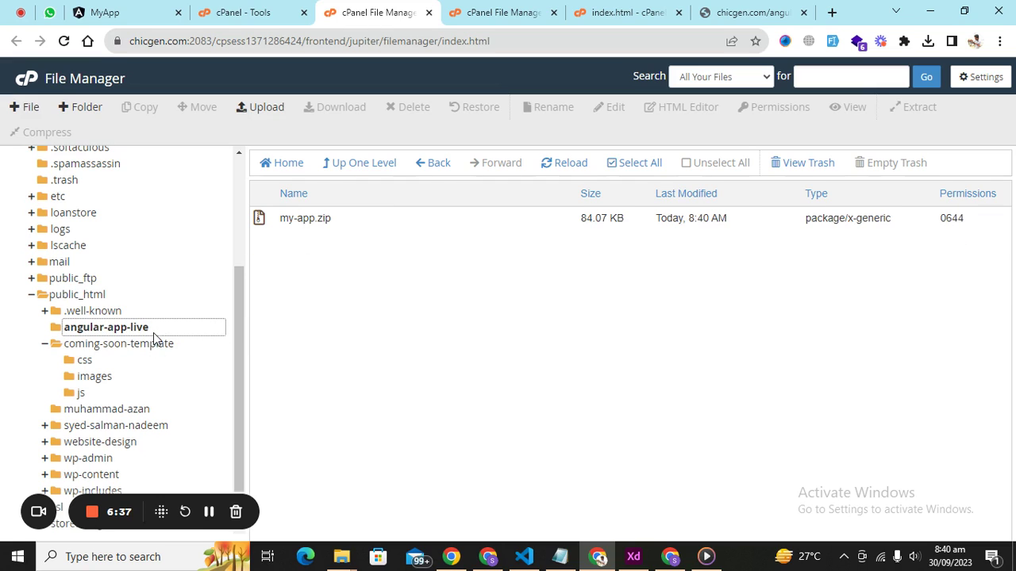
click(354, 223)
right_click(354, 222)
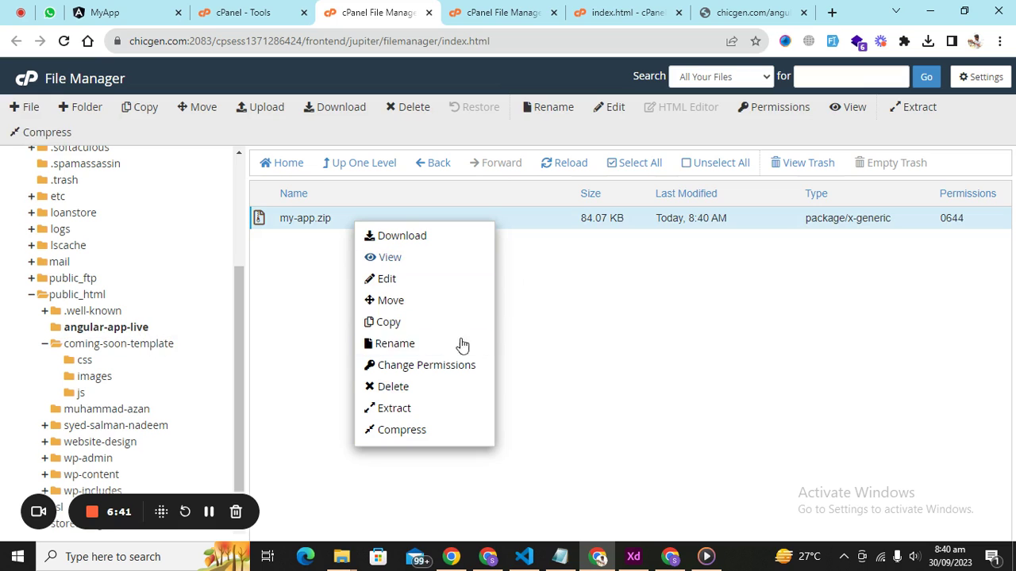
click(400, 409)
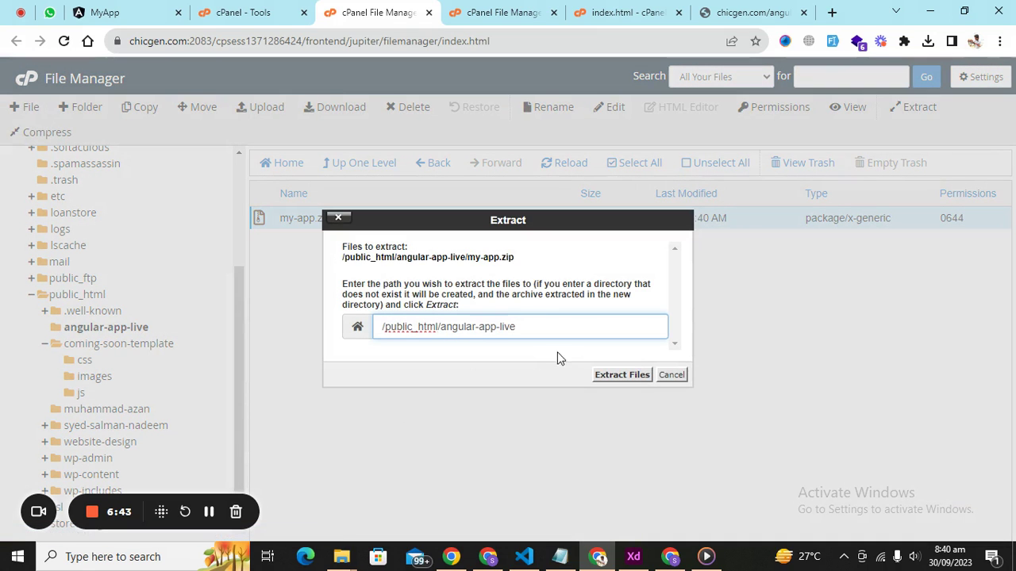
click(616, 376)
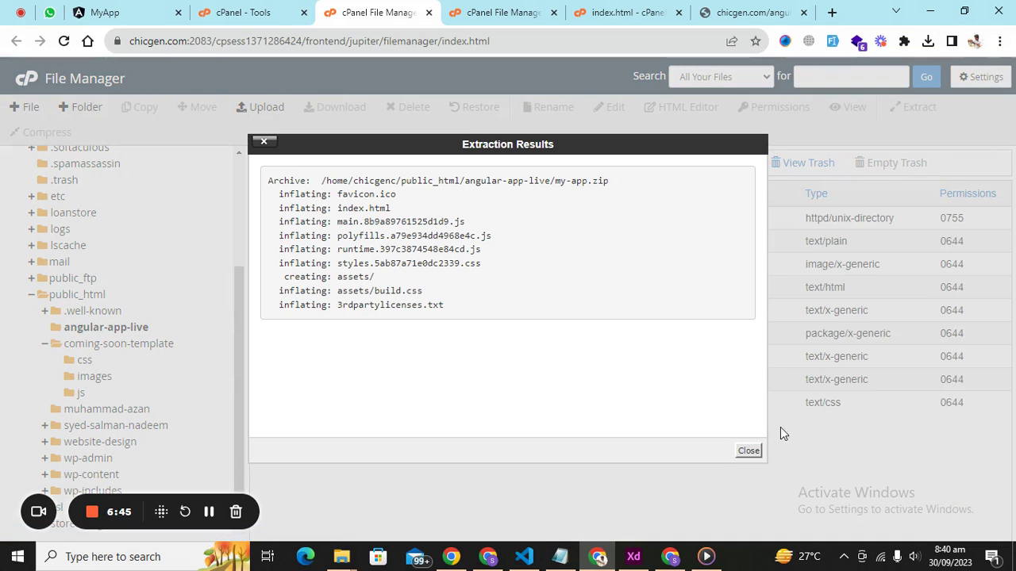
click(755, 452)
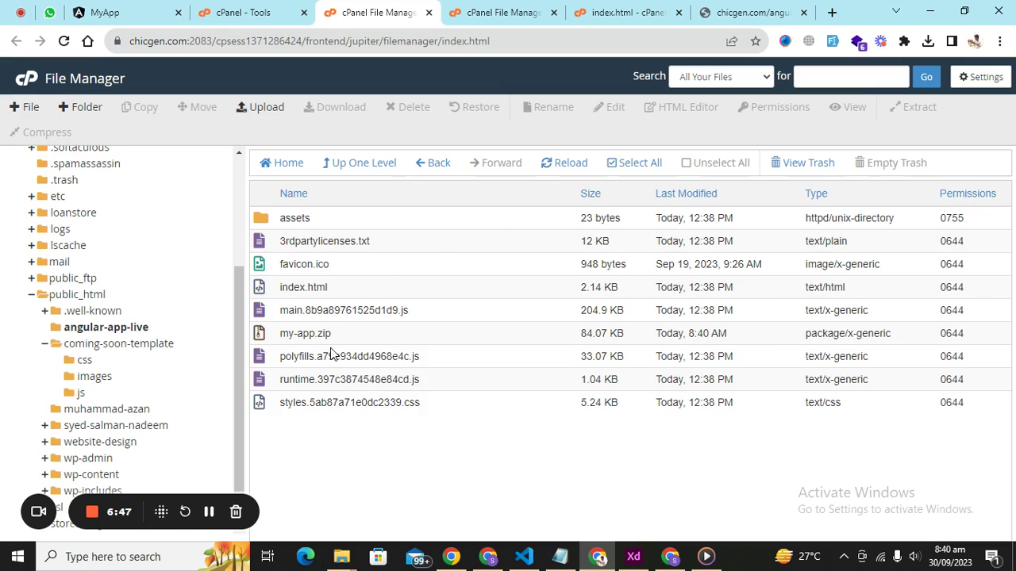
click(346, 286)
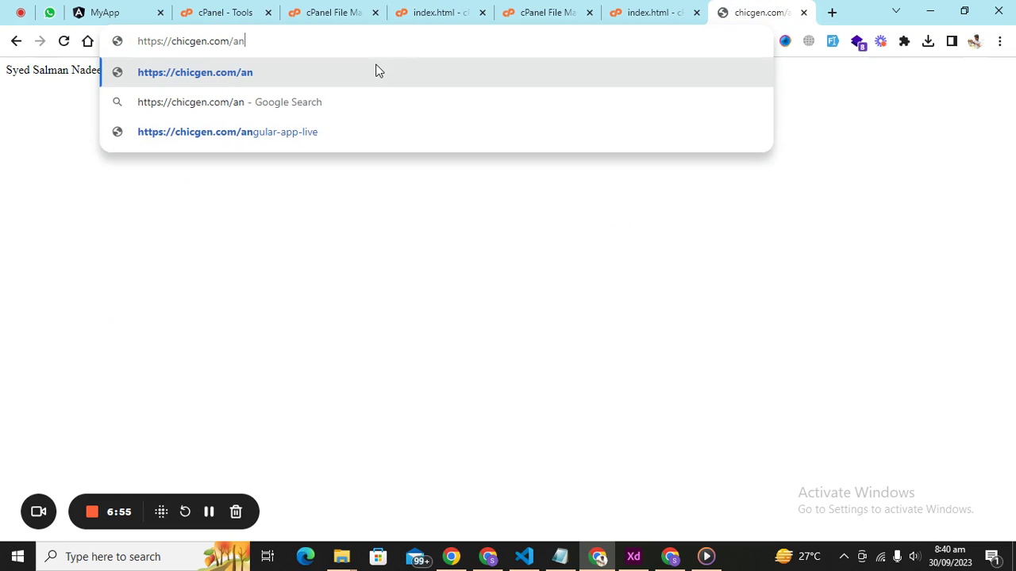
Close the outdated index.html editor and open the newly extracted index.html for editing.
key(Down)
key(Down)
key(ctrl+a)
key(ctrl+c)
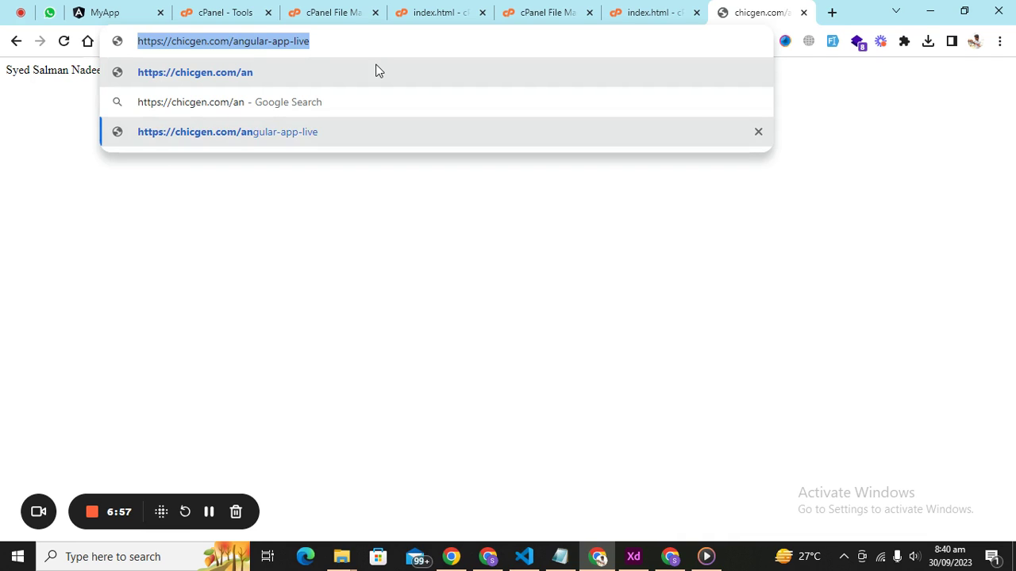
click(643, 10)
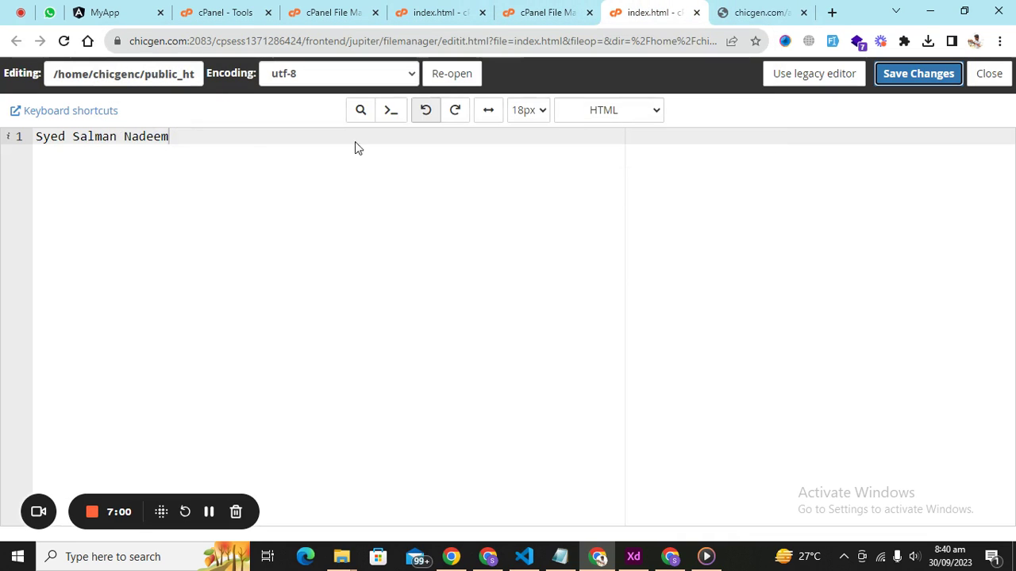
click(697, 13)
click(466, 19)
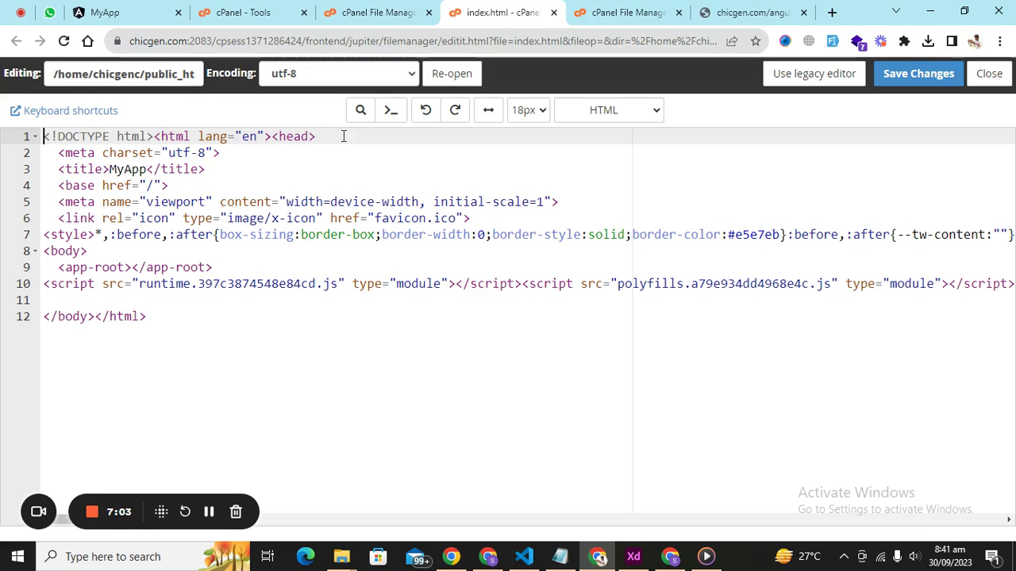
click(370, 11)
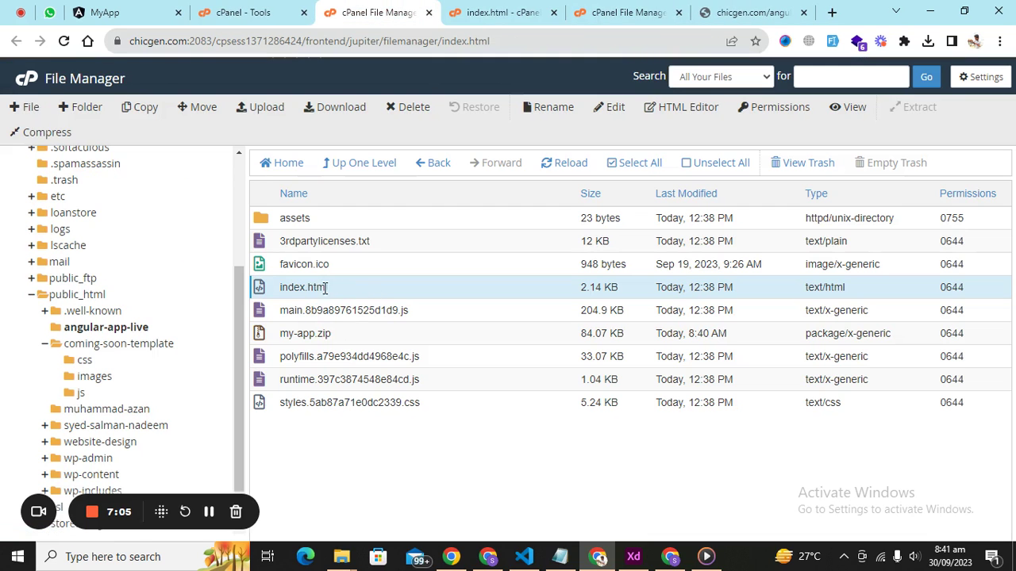
click(500, 13)
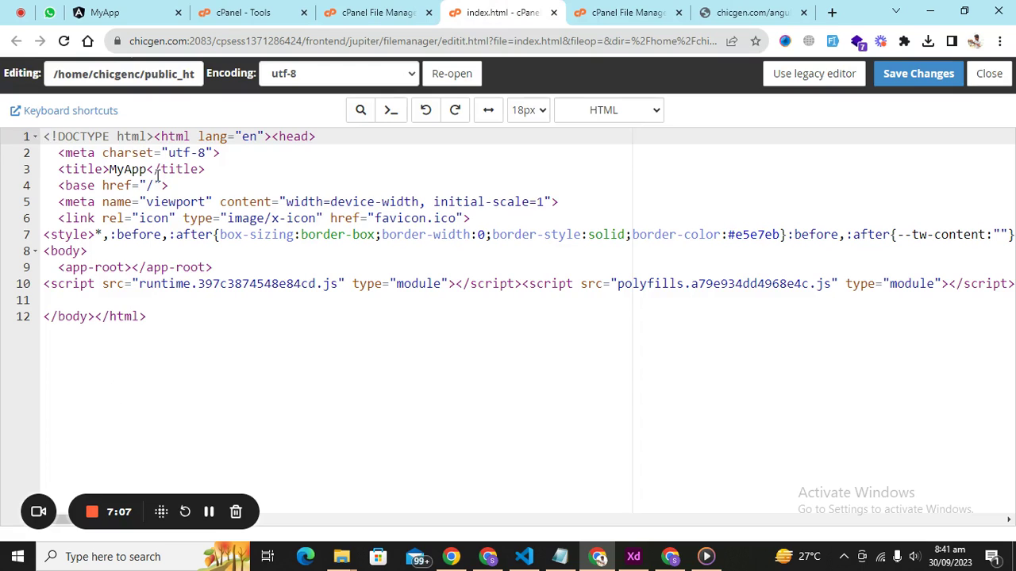
click(155, 185)
key(shift+Left)
key(ctrl+v)
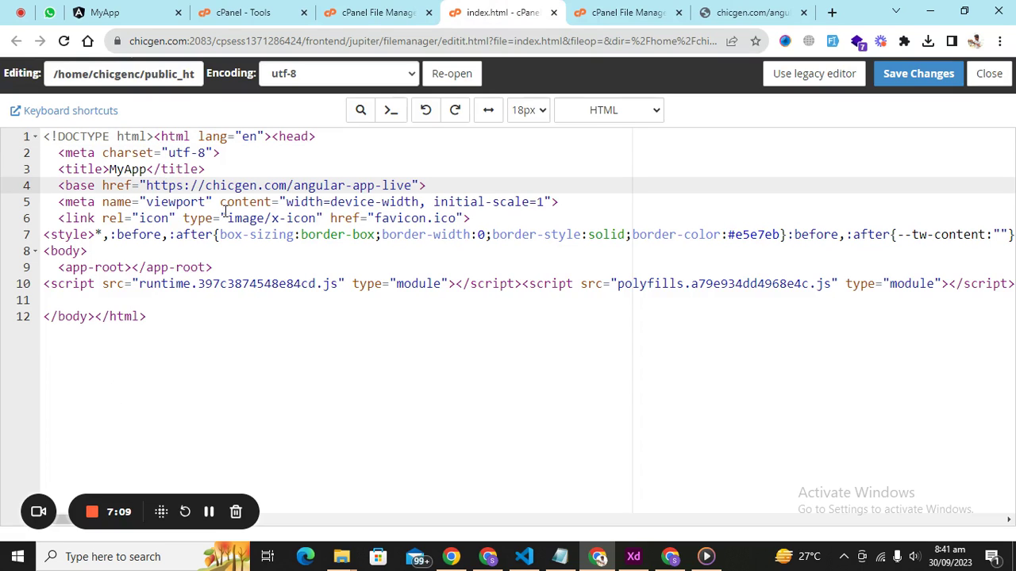
text(/)
click(918, 73)
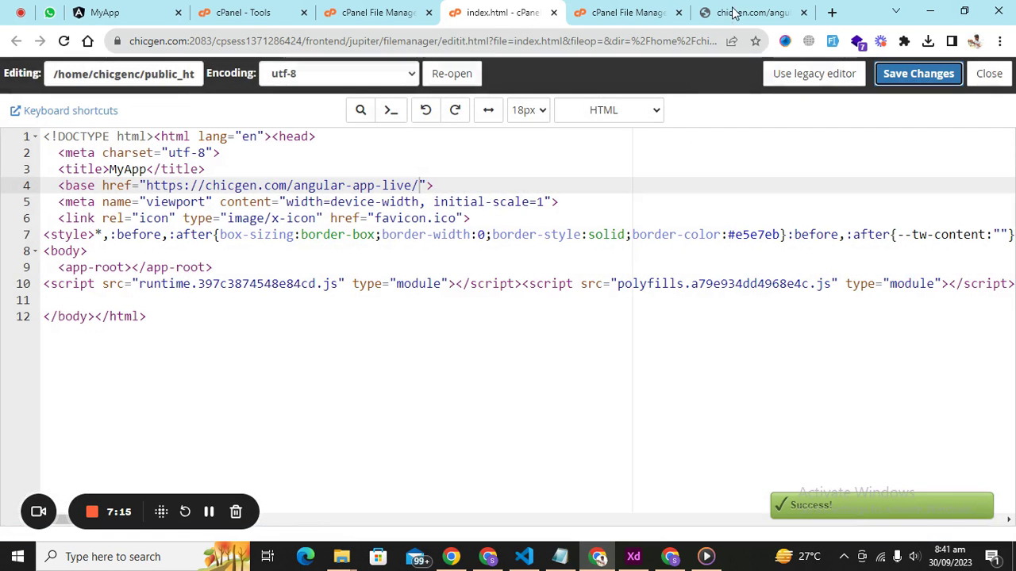
click(744, 12)
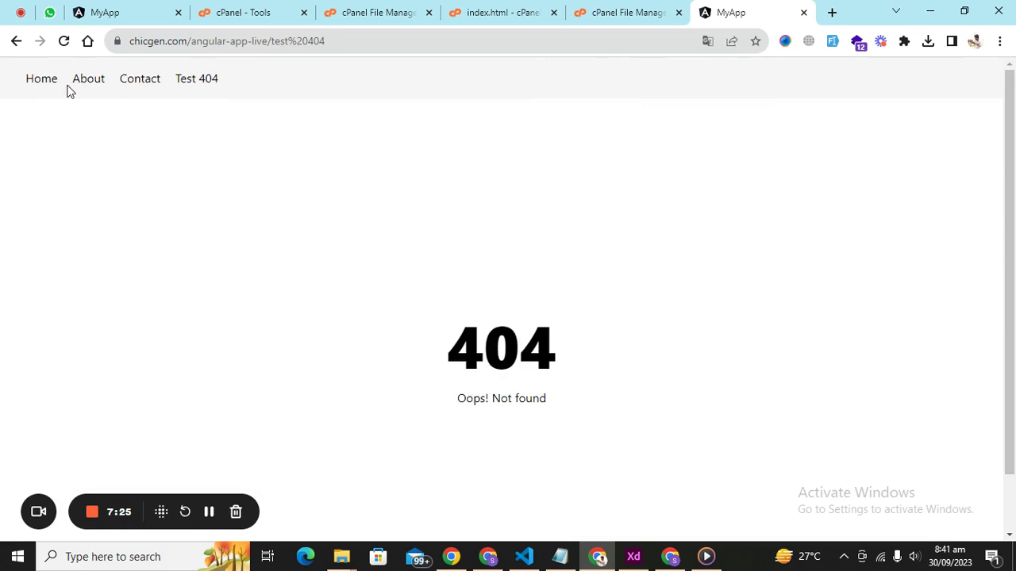
Open the live app's Home page at chicgen.com/angular-app-live/home and scroll through the numbered posts.
click(40, 80)
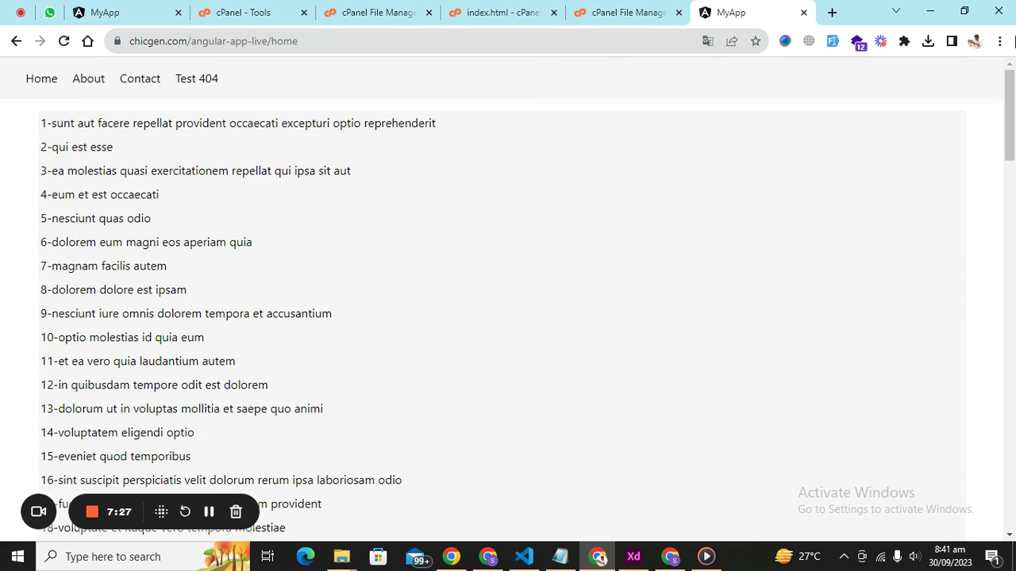
mouse_move(1010, 108)
mouse_down()
mouse_move(1013, 431)
mouse_move(1011, 111)
mouse_up()
mouse_move(1013, 126)
mouse_down()
mouse_move(1012, 491)
mouse_move(1011, 119)
mouse_up()
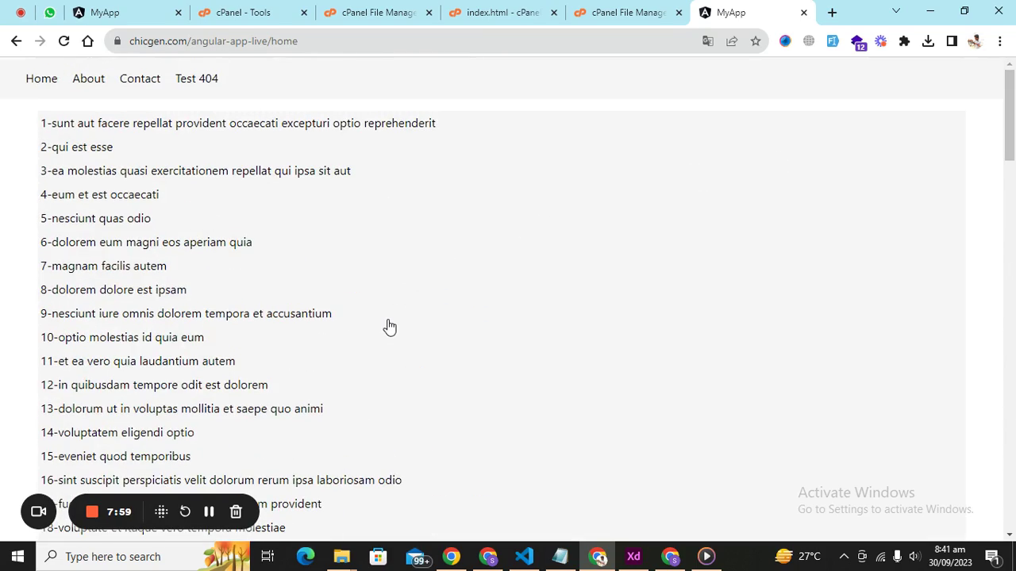